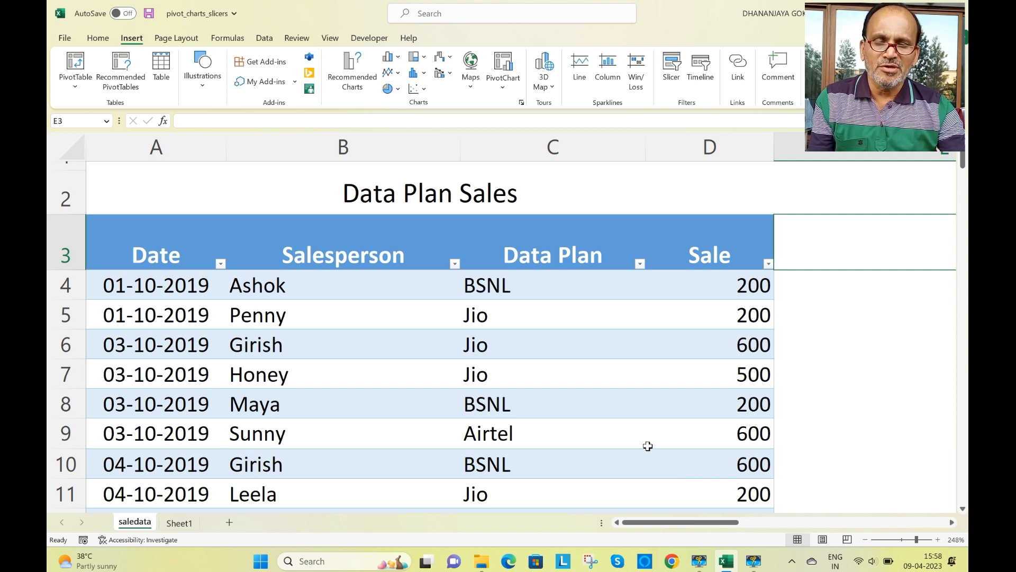
# - Create a PivotTable on a new worksheet from the Data Plan Sales table (Table1) in saledata
pyautogui.click(416, 377)
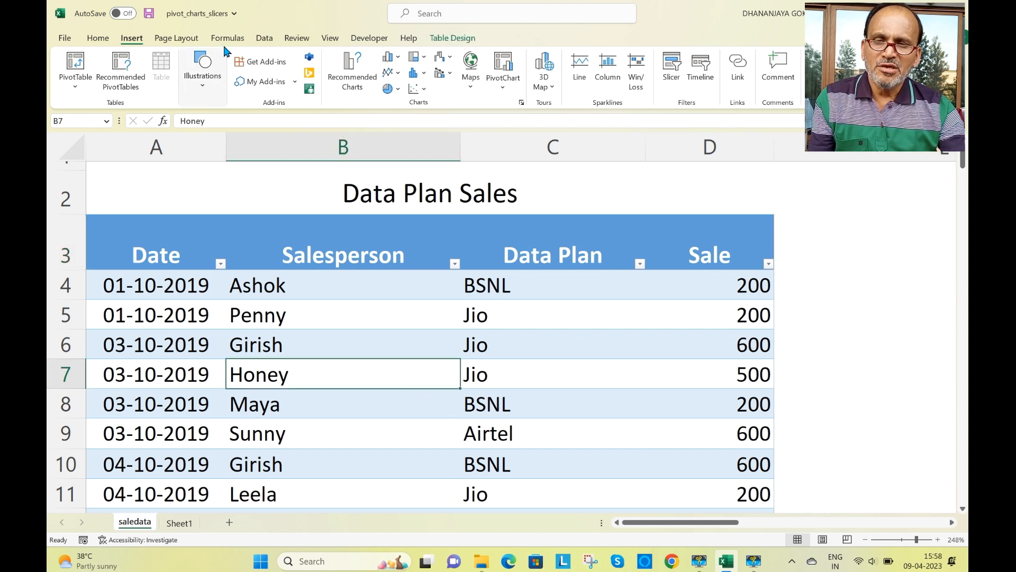
pyautogui.click(71, 66)
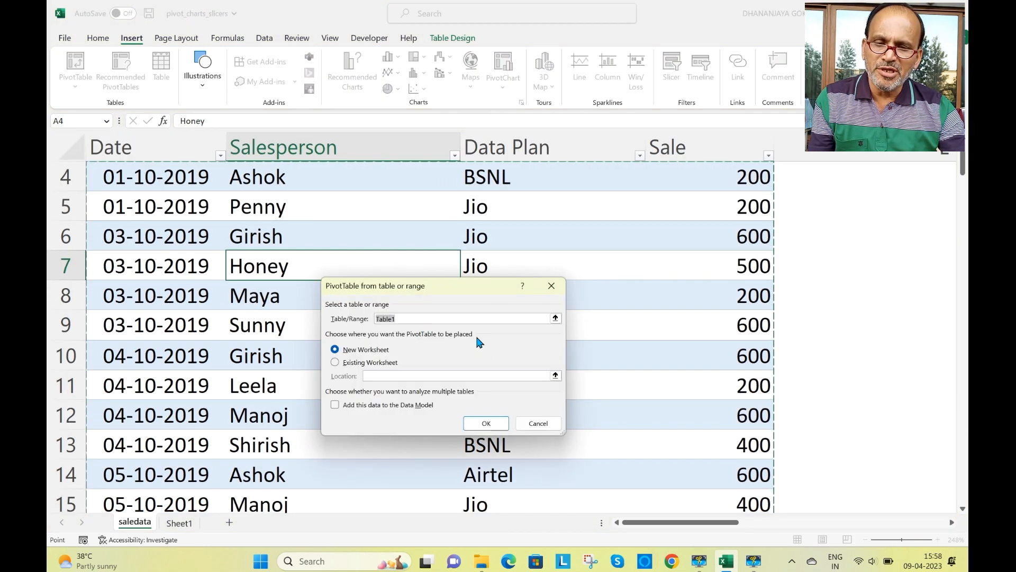
pyautogui.click(486, 423)
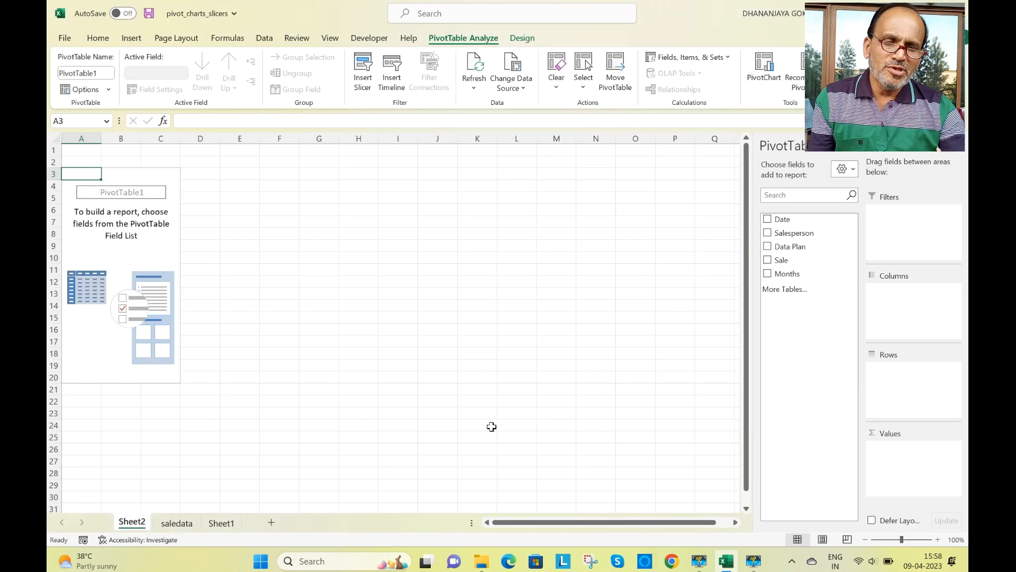
# - Add the Salesperson field as rows and the Sale field as summed values in the new PivotTable
pyautogui.click(911, 539)
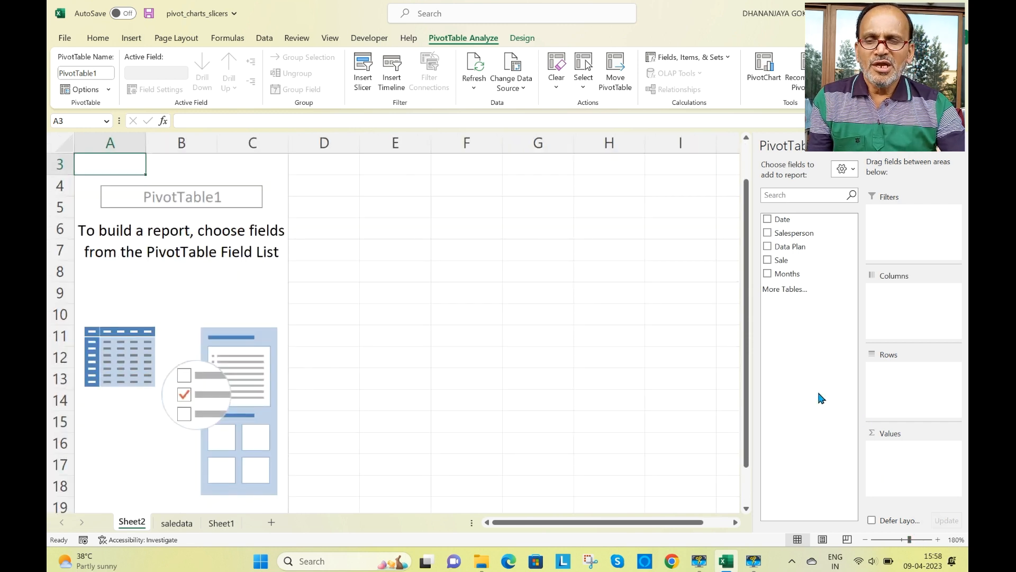
pyautogui.click(768, 233)
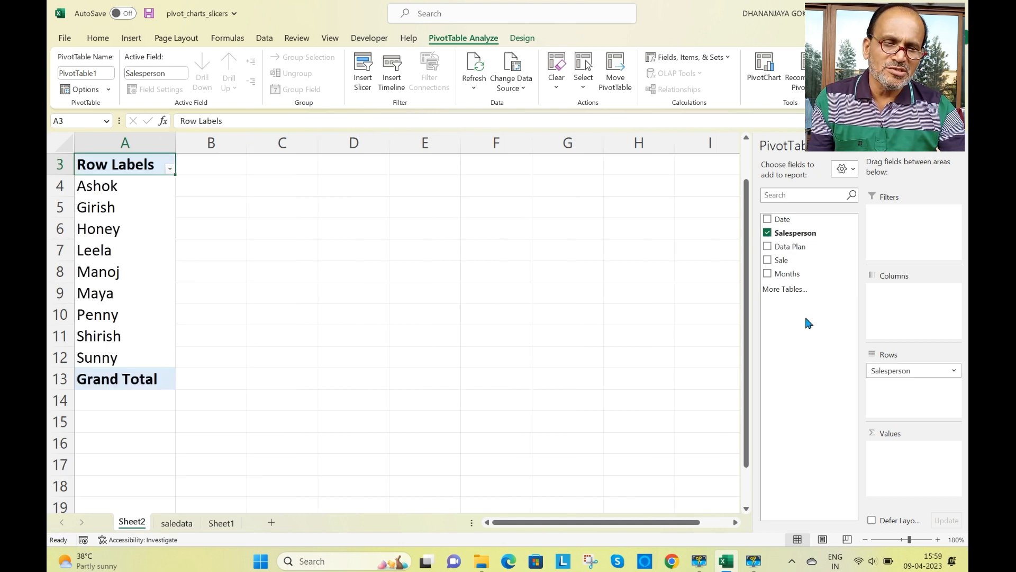
pyautogui.click(768, 263)
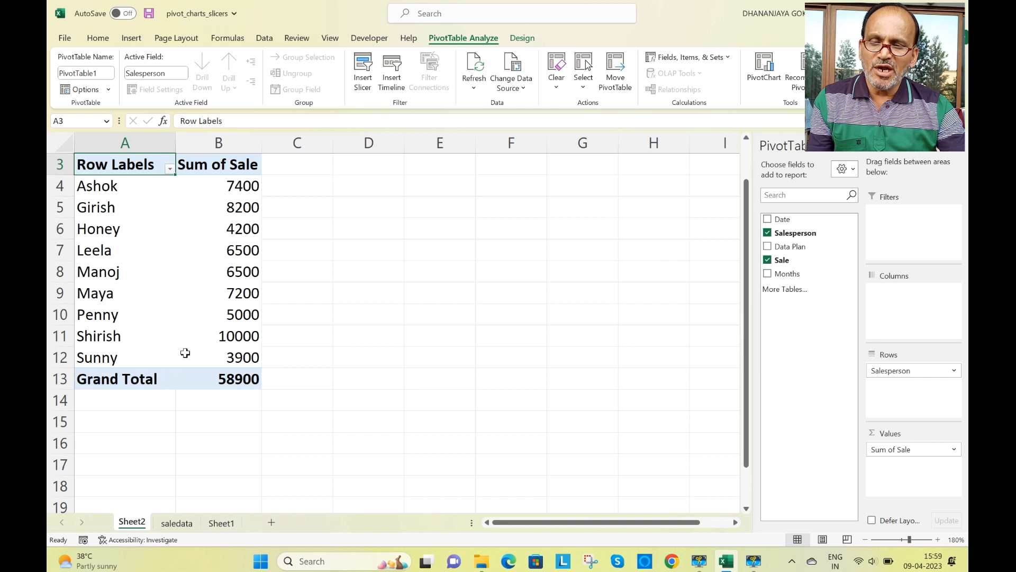
# - Turn off the PivotTable's grand totals for both rows and columns
pyautogui.click(523, 38)
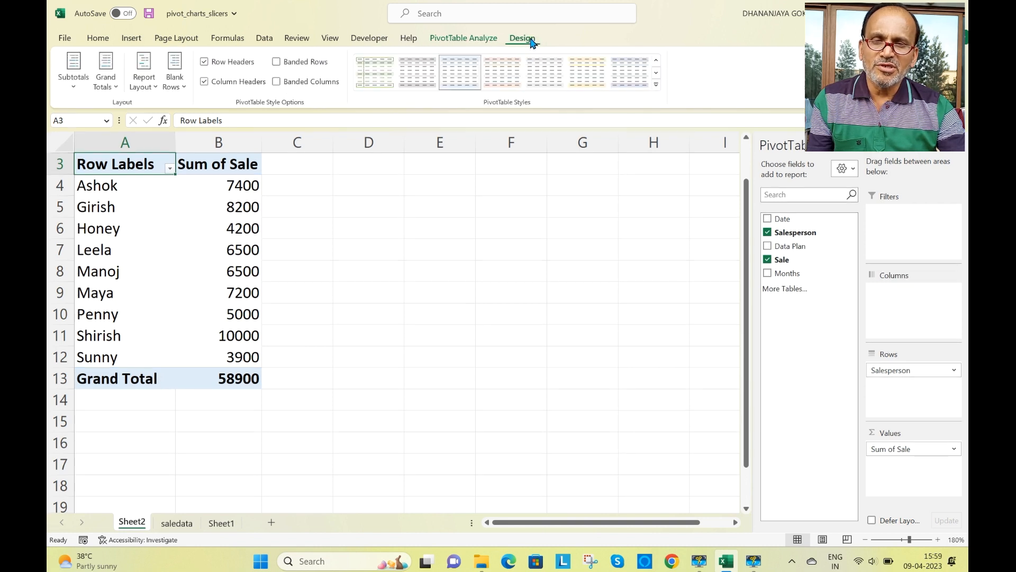
pyautogui.click(117, 95)
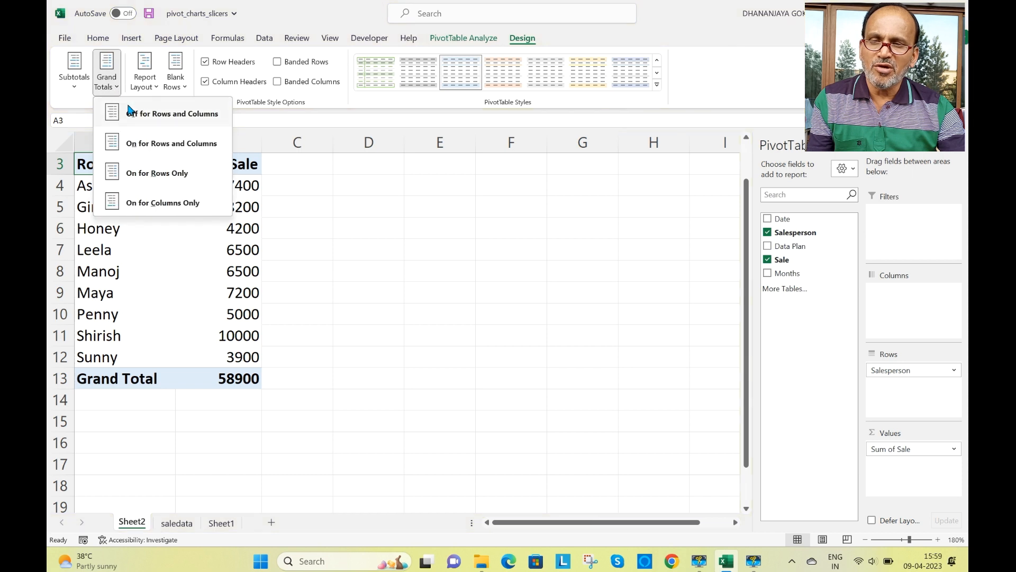
pyautogui.click(135, 114)
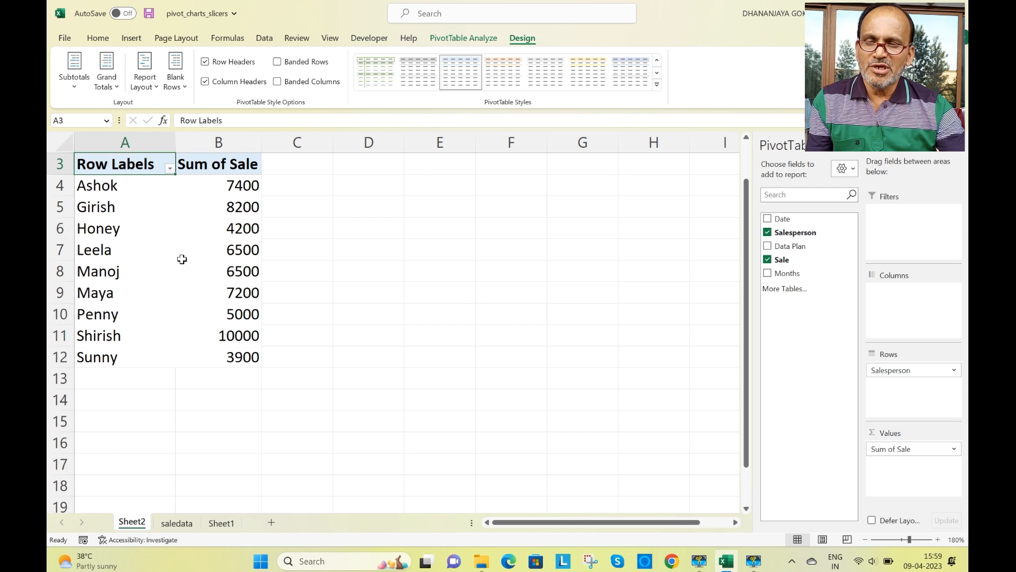
# - Copy the PivotTable in A3:B12 to D3 and widen columns D and E to fit their headers
pyautogui.moveTo(131, 169); pyautogui.dragTo(233, 353)
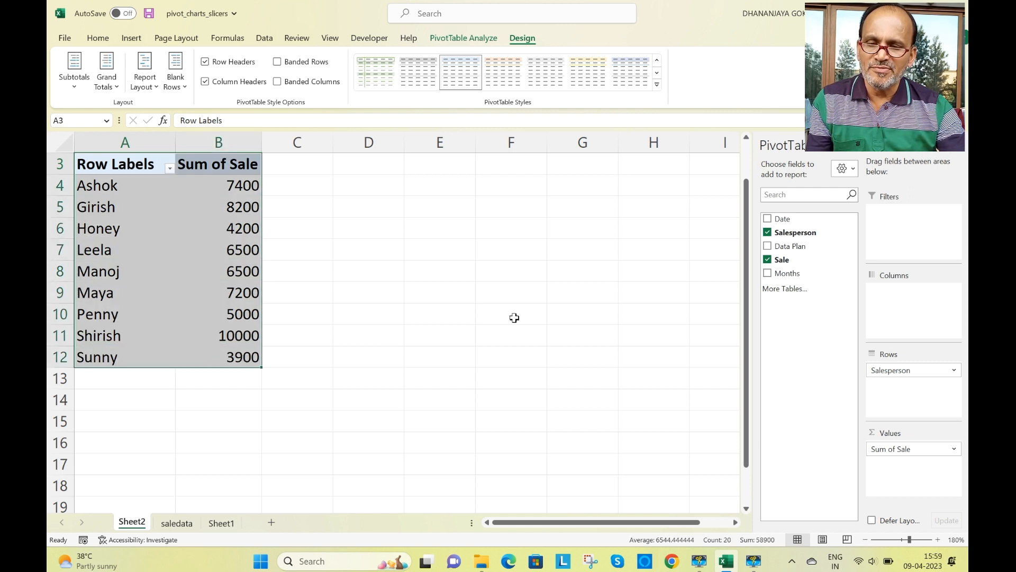
pyautogui.hotkey('ctrl', 'c')
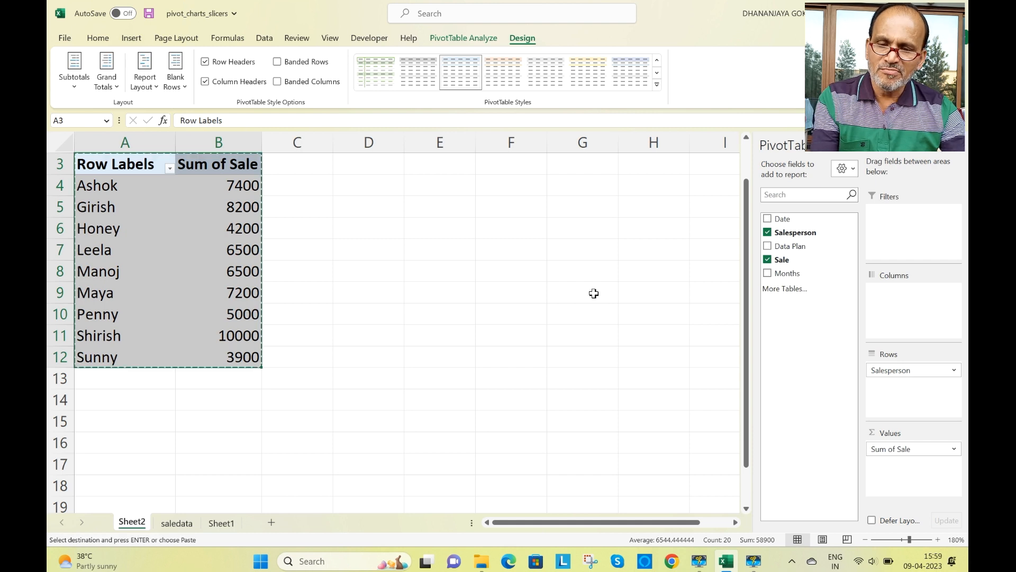
pyautogui.click(392, 173)
pyautogui.press('Return')
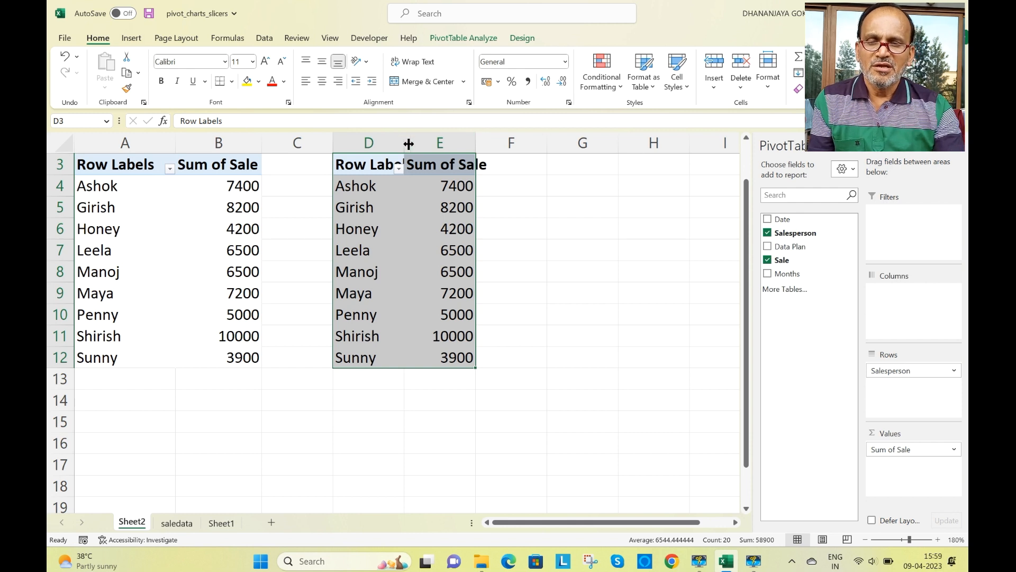
pyautogui.moveTo(406, 140); pyautogui.dragTo(429, 141)
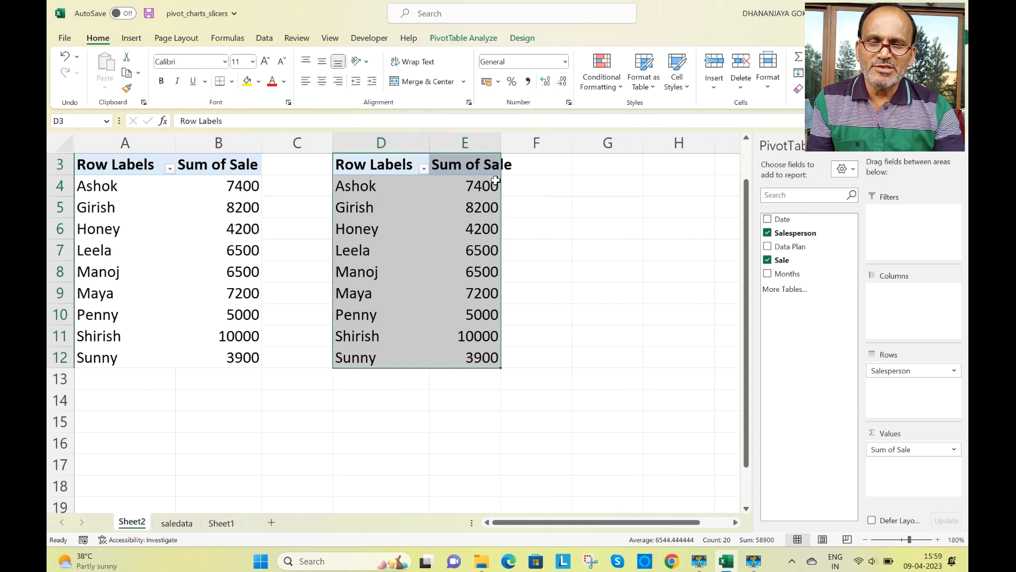
pyautogui.moveTo(502, 142); pyautogui.dragTo(540, 141)
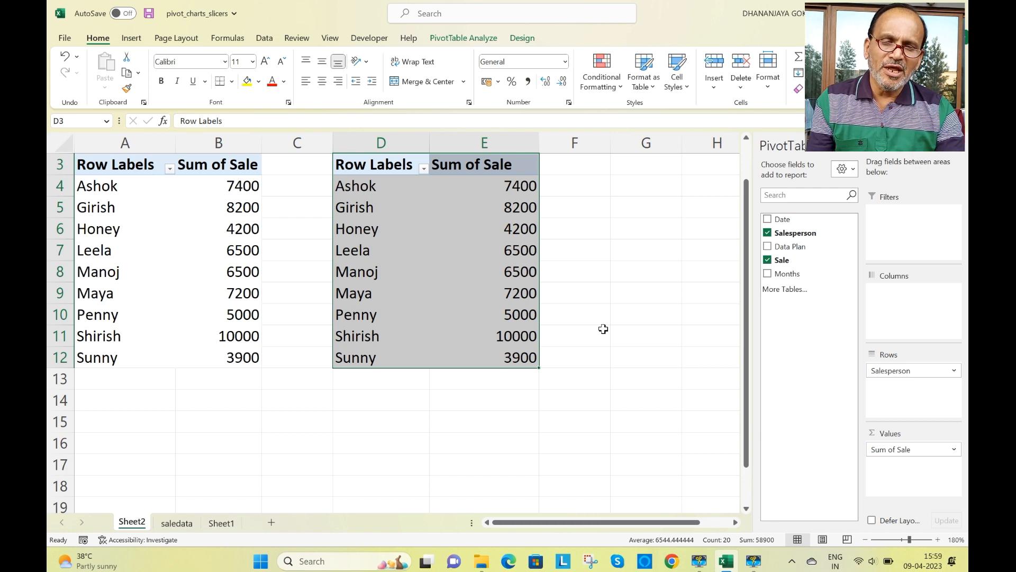
# - Replace Salesperson with Data Plan as the row field of the copied PivotTable in column D
pyautogui.moveTo(900, 371); pyautogui.dragTo(794, 325)
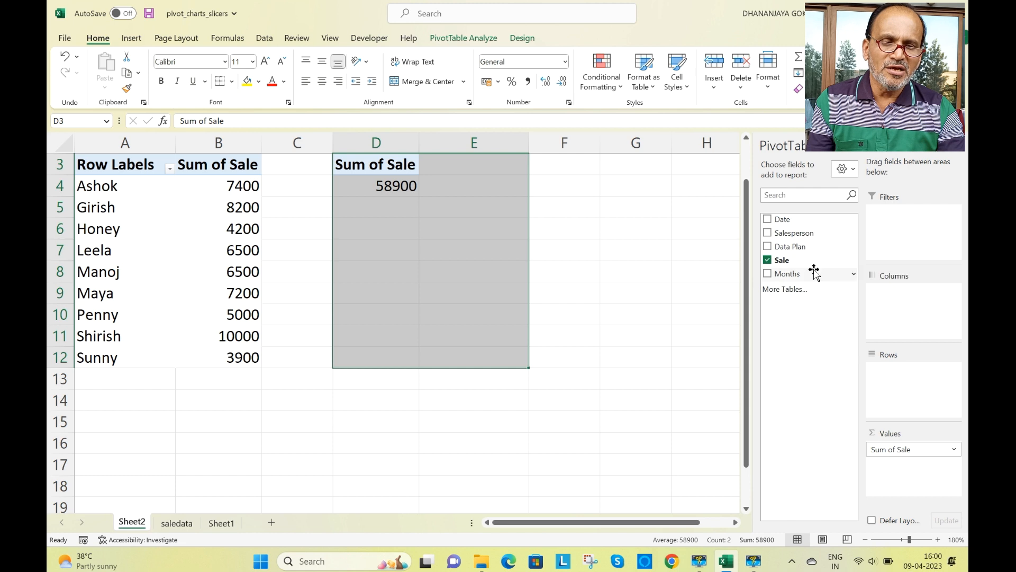
pyautogui.moveTo(799, 247); pyautogui.dragTo(889, 368)
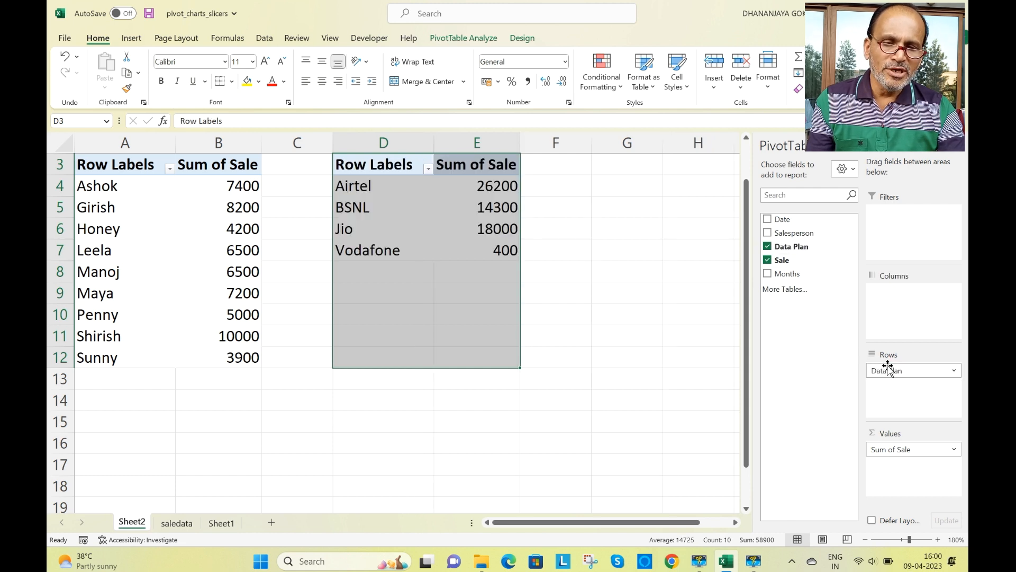
pyautogui.click(643, 332)
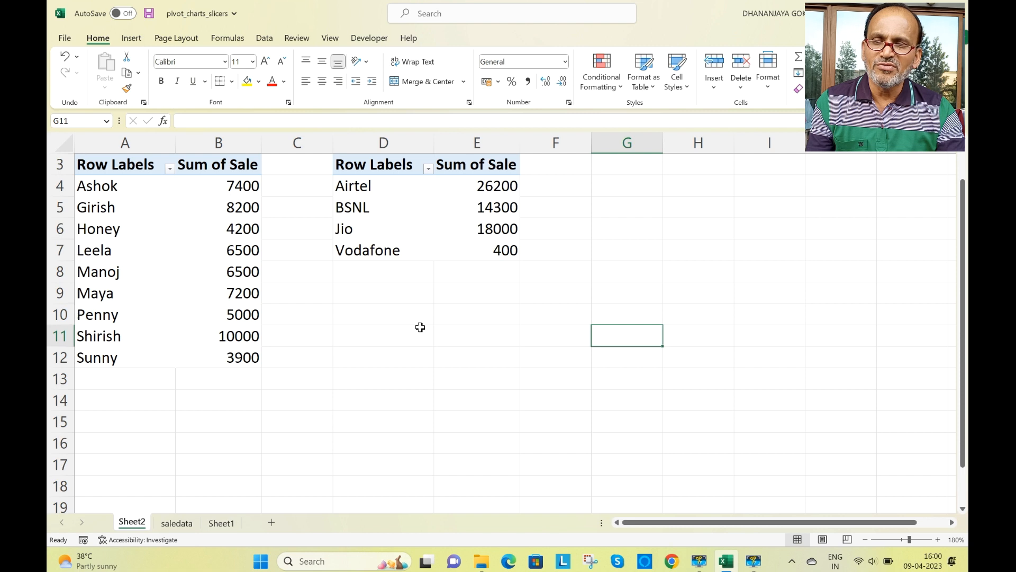
# - Add the Months field as a report filter to the Salesperson PivotTable in column A
pyautogui.click(182, 256)
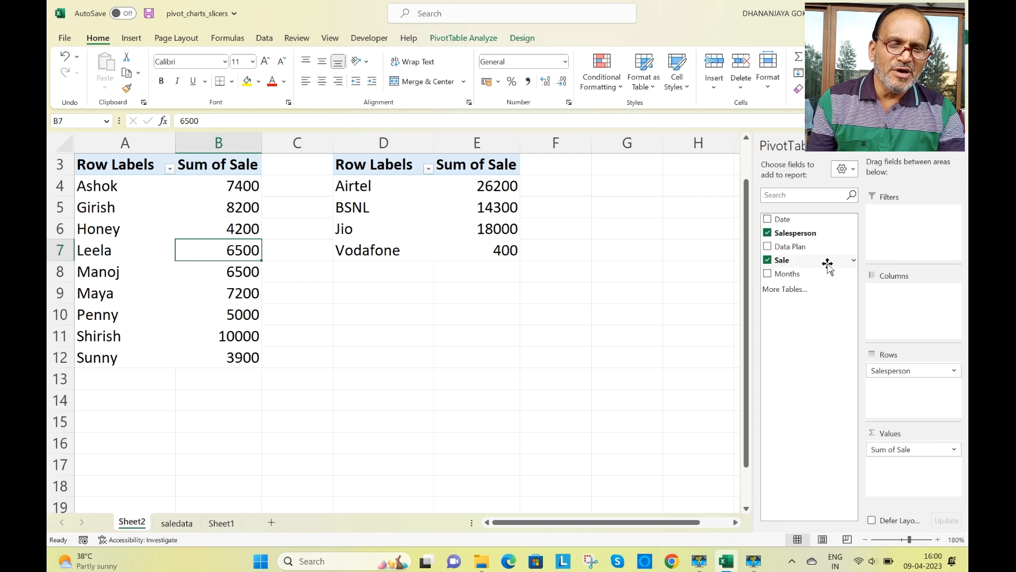
pyautogui.moveTo(800, 276); pyautogui.dragTo(902, 252)
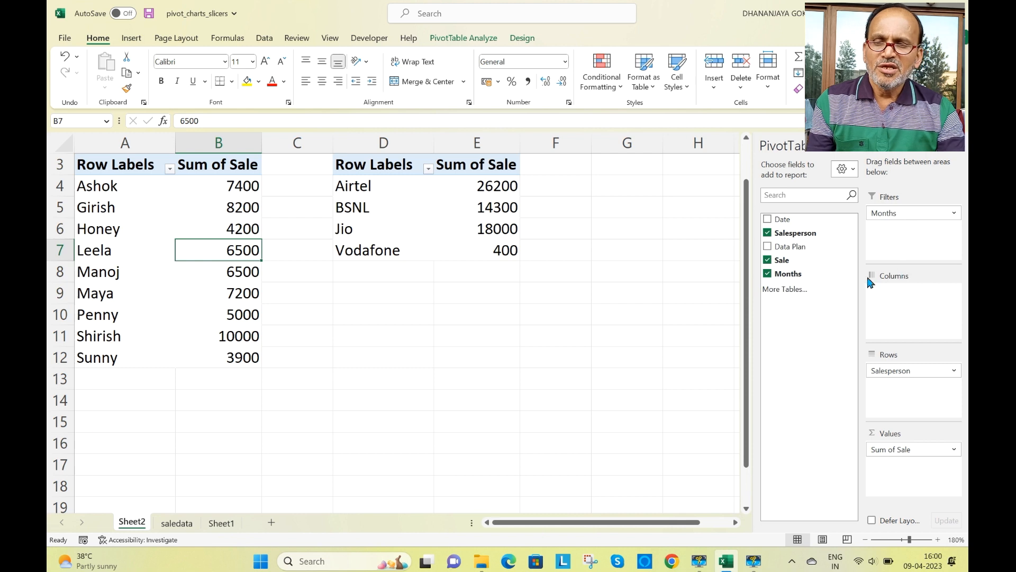
pyautogui.moveTo(748, 342); pyautogui.dragTo(726, 258)
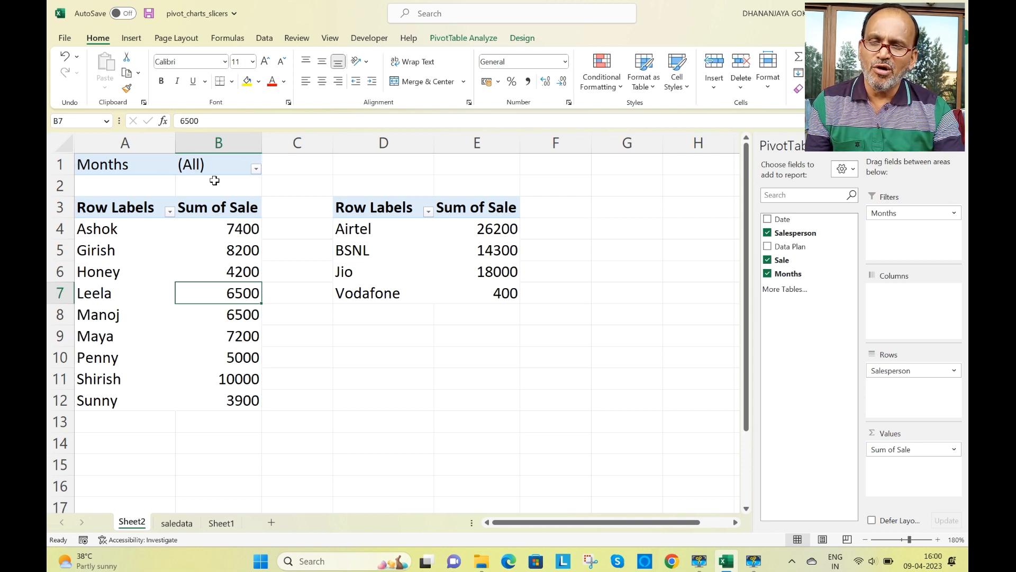
# - Filter the Salesperson PivotTable to Jan with multiple-item selection enabled
pyautogui.click(257, 172)
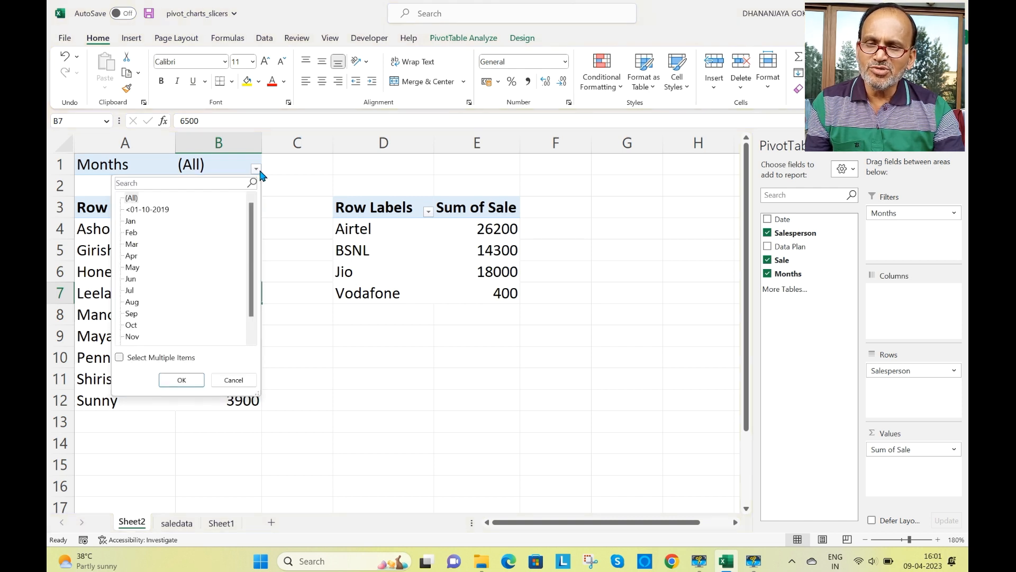
pyautogui.click(130, 222)
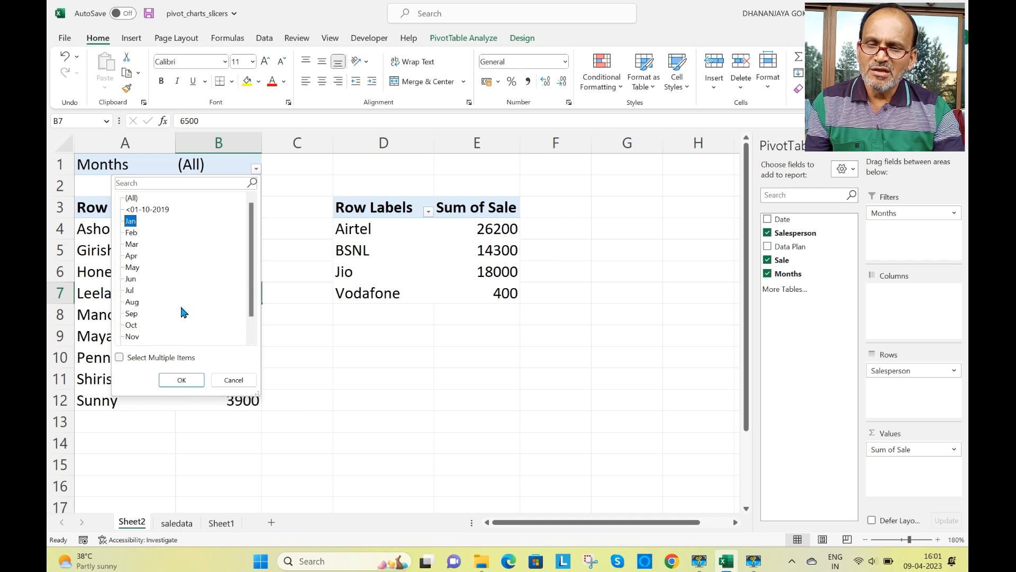
pyautogui.click(120, 359)
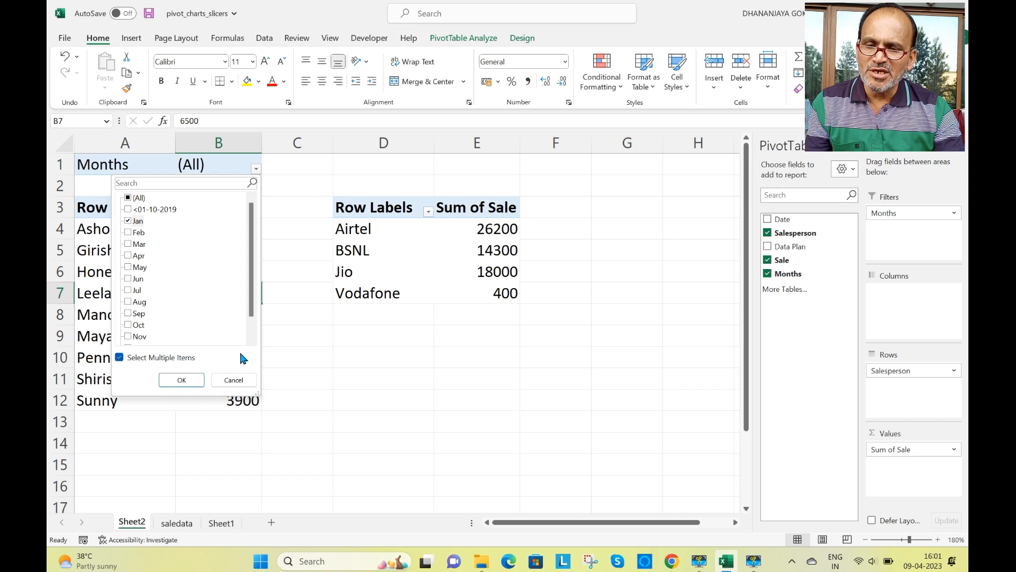
pyautogui.click(182, 381)
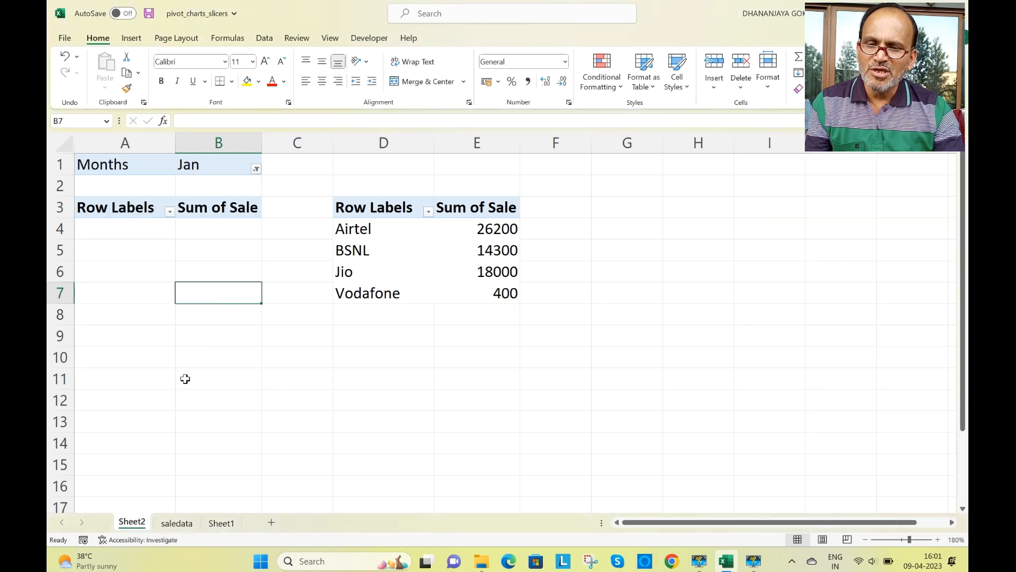
# - Change the Months filter of the Salesperson PivotTable to show only Oct
pyautogui.click(257, 169)
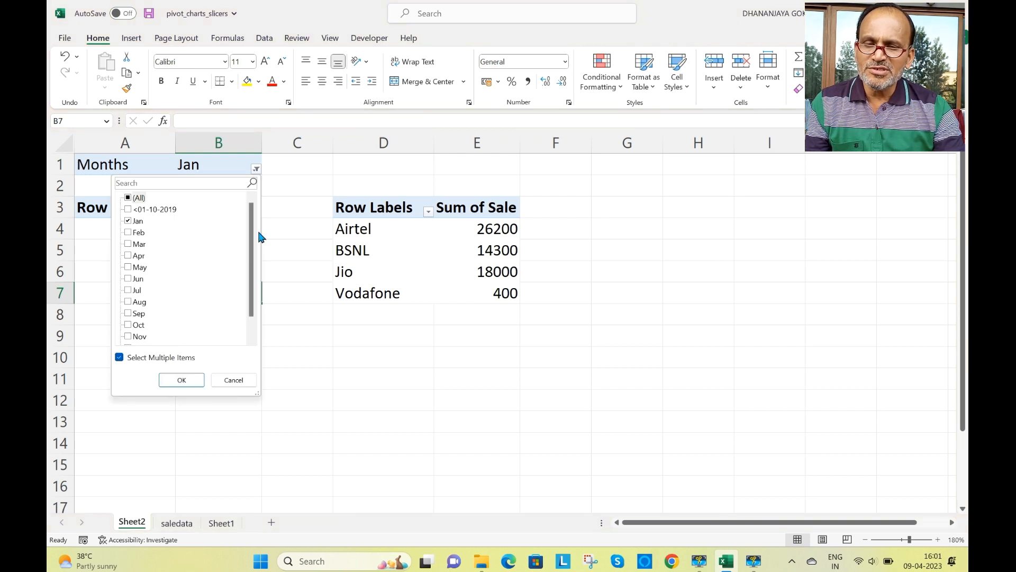
pyautogui.click(138, 326)
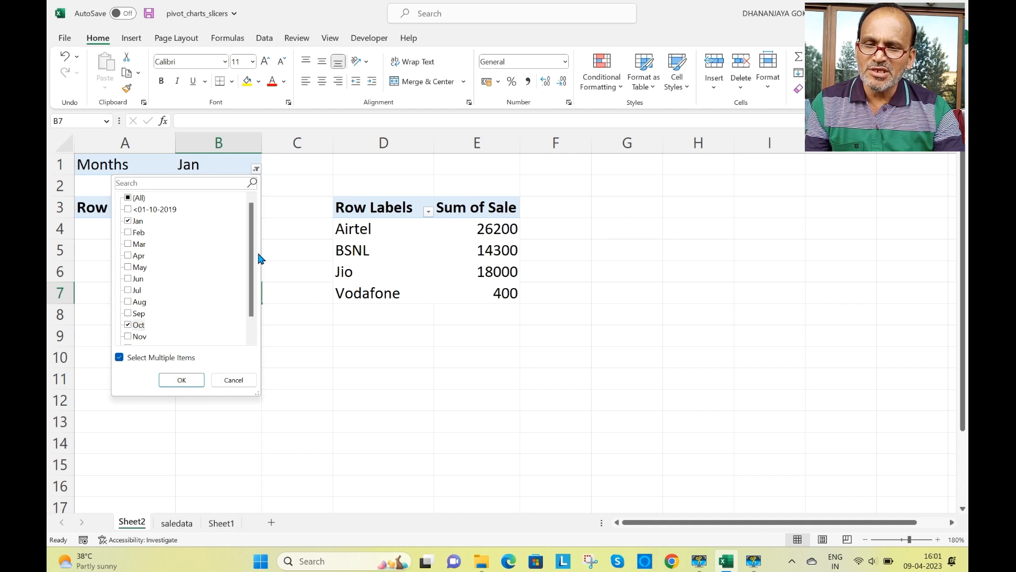
pyautogui.click(128, 221)
pyautogui.click(181, 380)
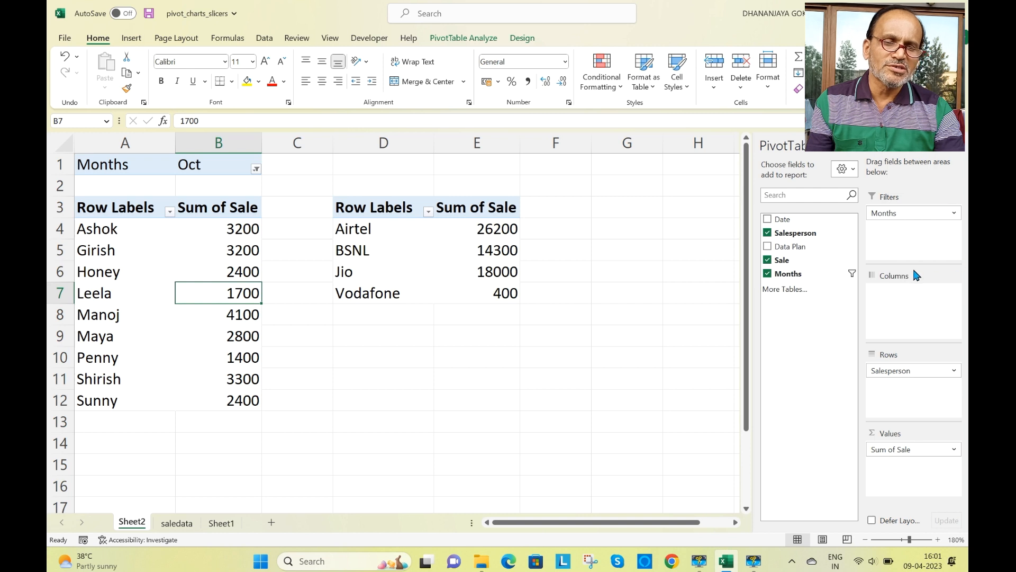
# - Add Months as a report filter to the Data Plan PivotTable and filter it to Oct, allowing multiple items
pyautogui.click(452, 246)
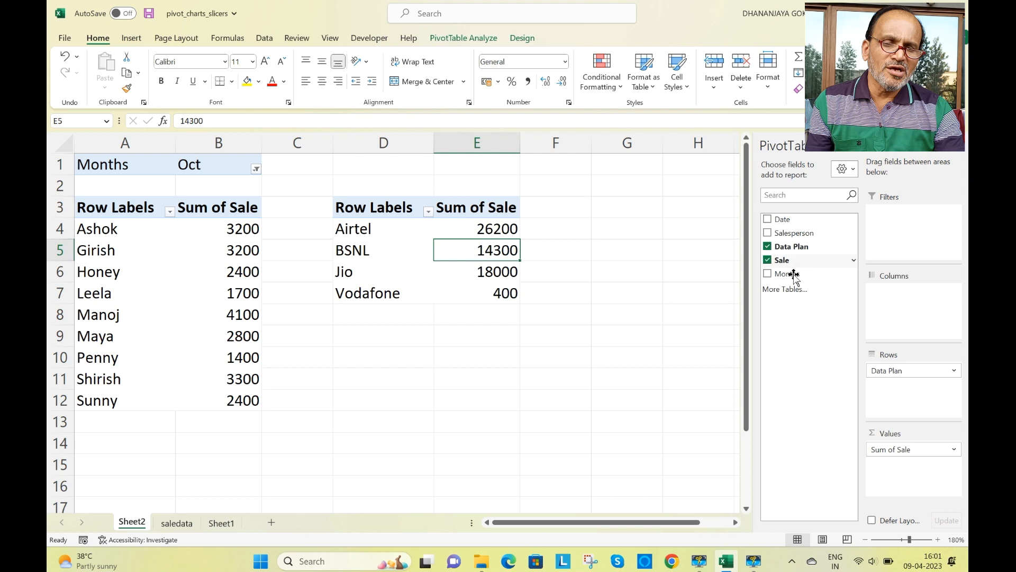
pyautogui.moveTo(787, 273); pyautogui.dragTo(892, 249)
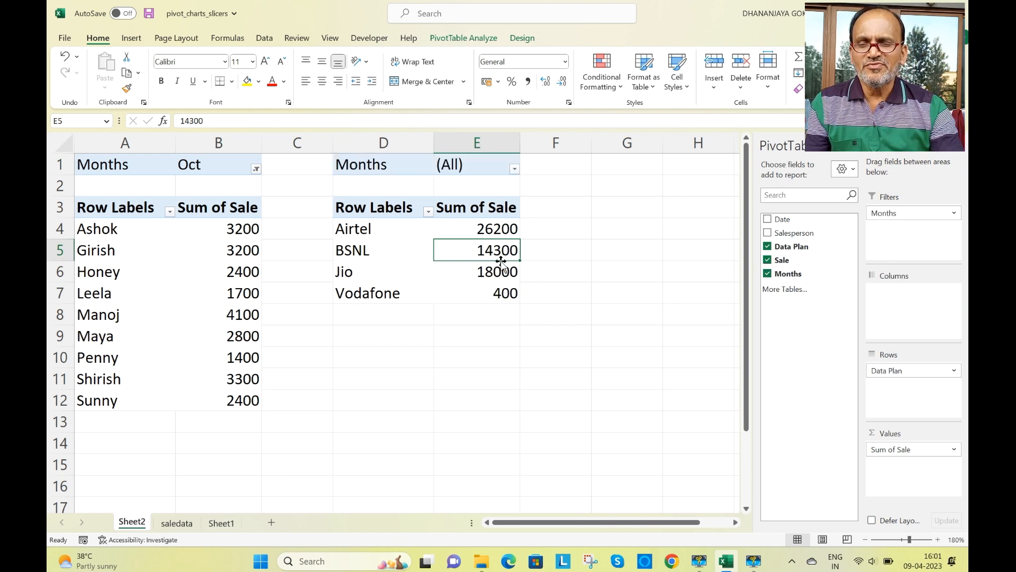
pyautogui.click(516, 170)
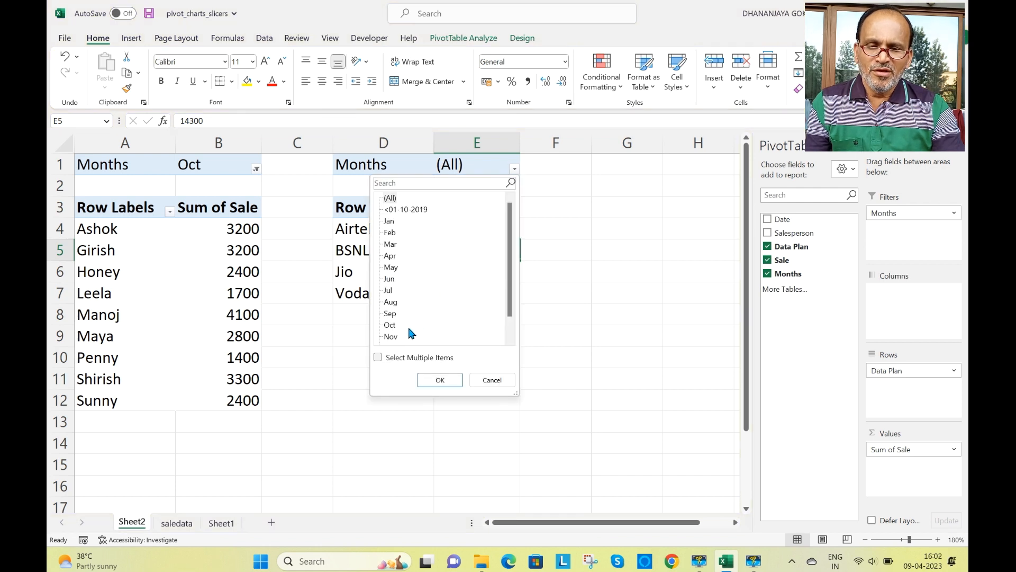
pyautogui.click(389, 325)
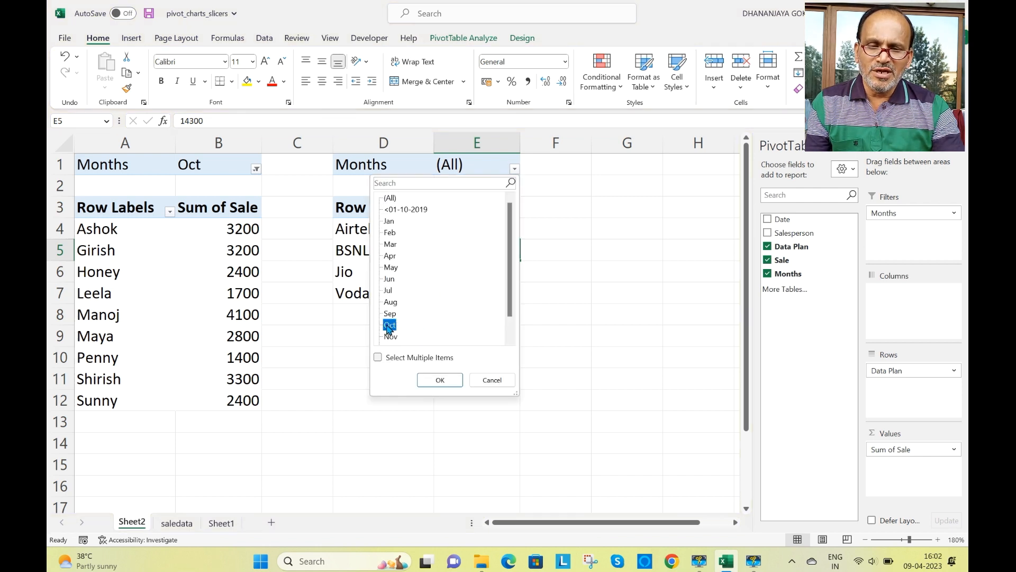
pyautogui.click(378, 358)
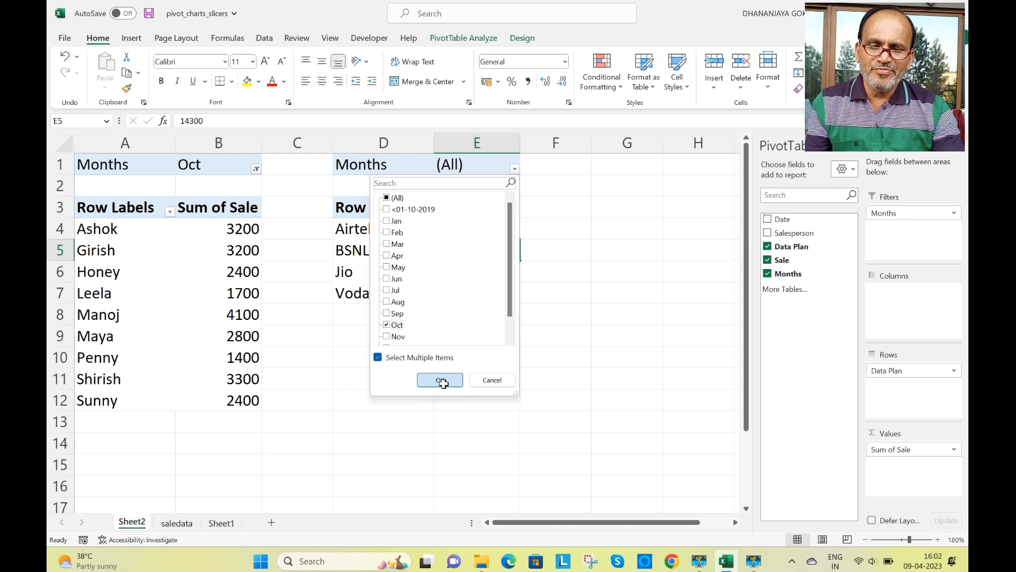
pyautogui.click(443, 380)
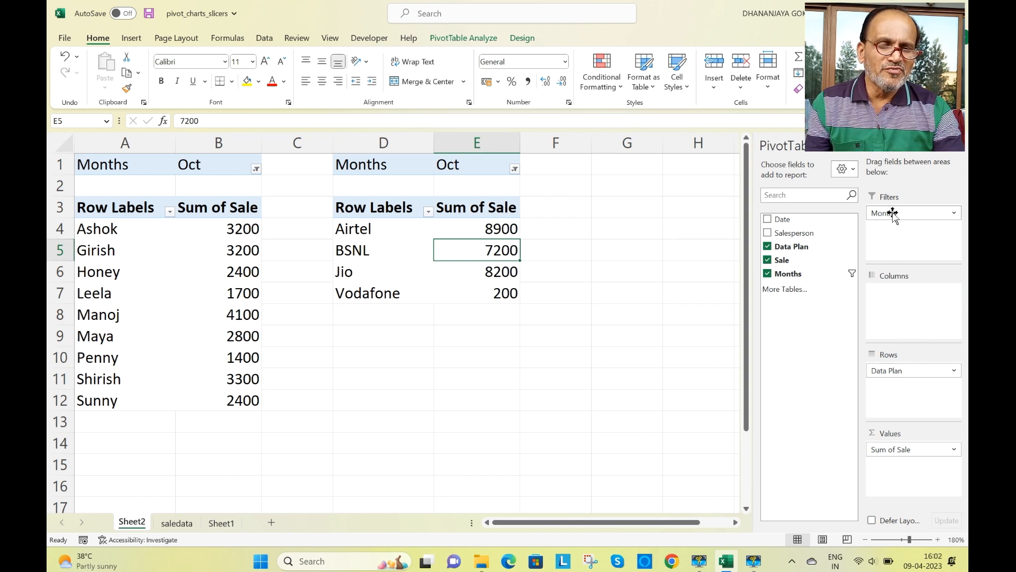
# - Remove the Months report filter from both the Data Plan and the Salesperson PivotTables
pyautogui.moveTo(892, 212); pyautogui.dragTo(790, 332)
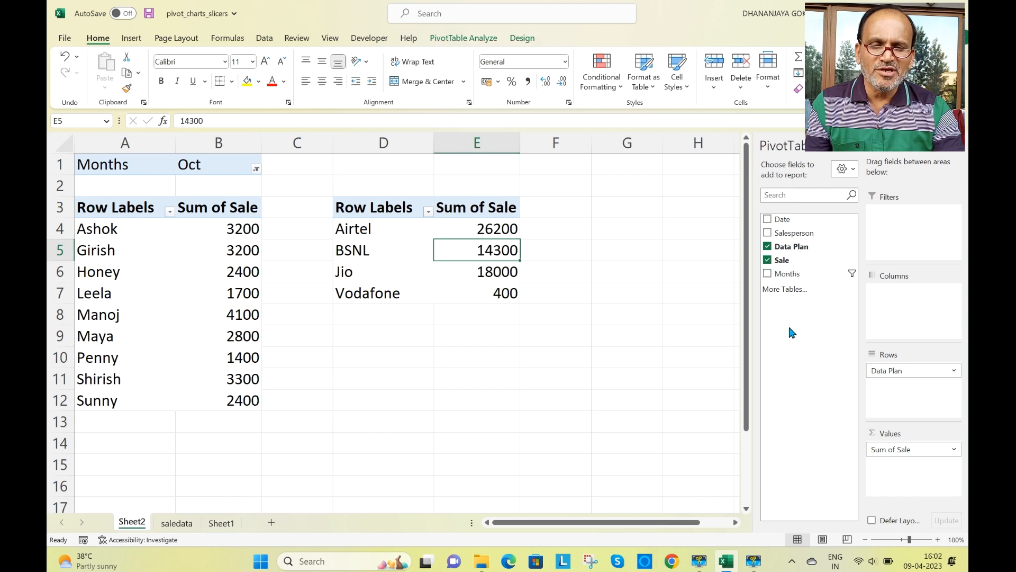
pyautogui.click(183, 254)
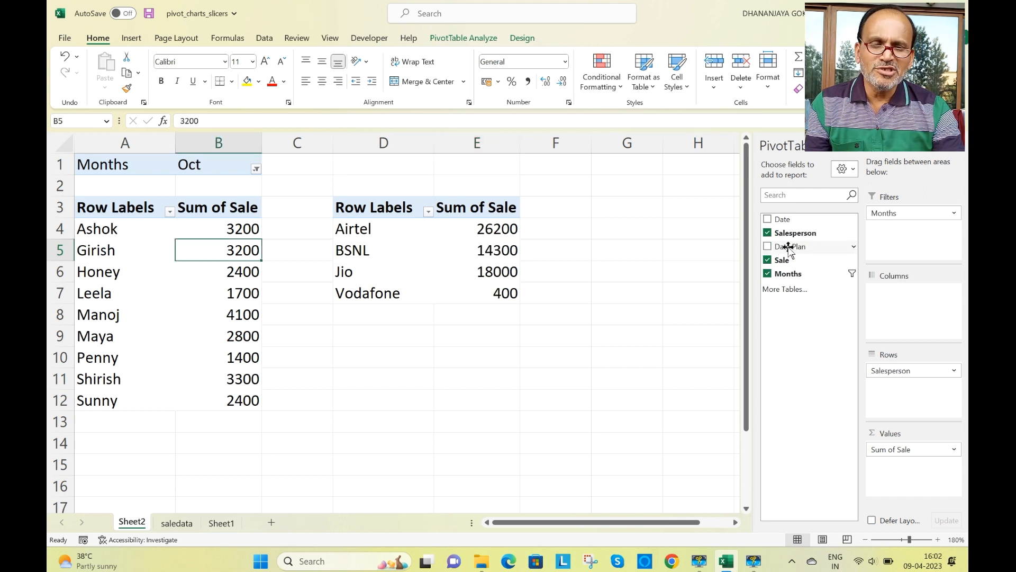
pyautogui.moveTo(895, 217); pyautogui.dragTo(784, 343)
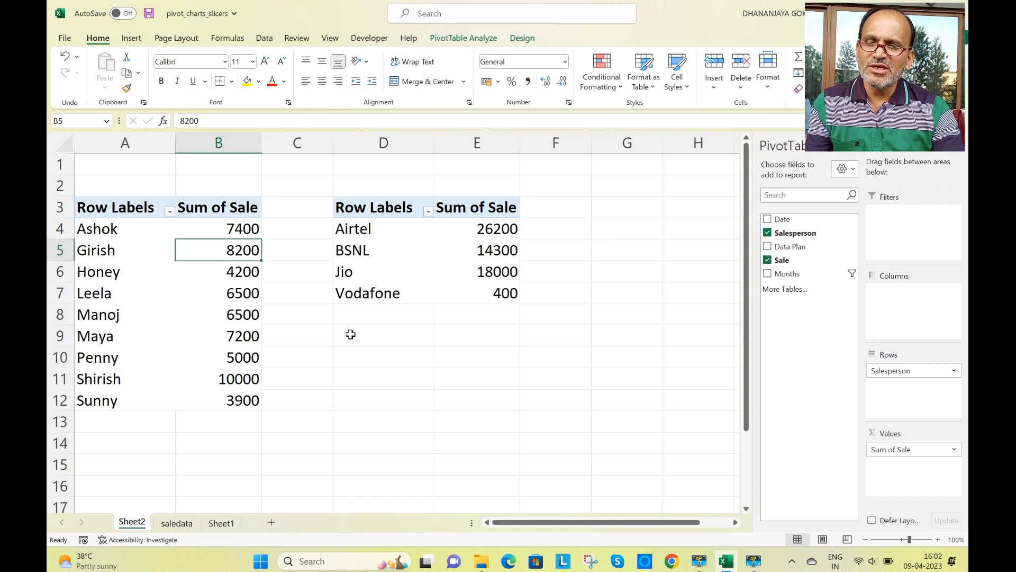
# - Insert a Months slicer for the Salesperson PivotTable, placed beside the Data Plan PivotTable and shortened to about 3 cm high
pyautogui.click(131, 38)
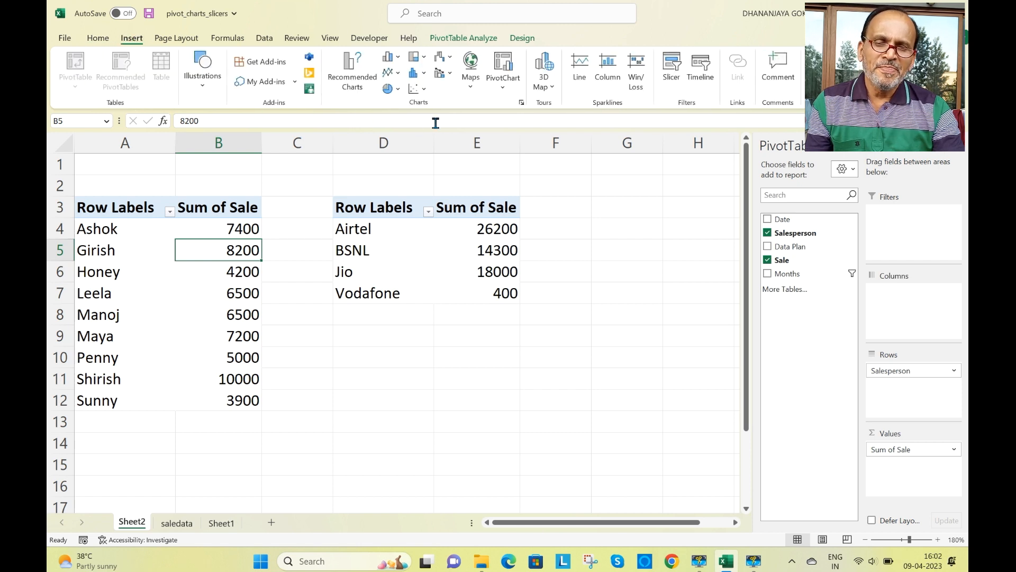
pyautogui.click(673, 70)
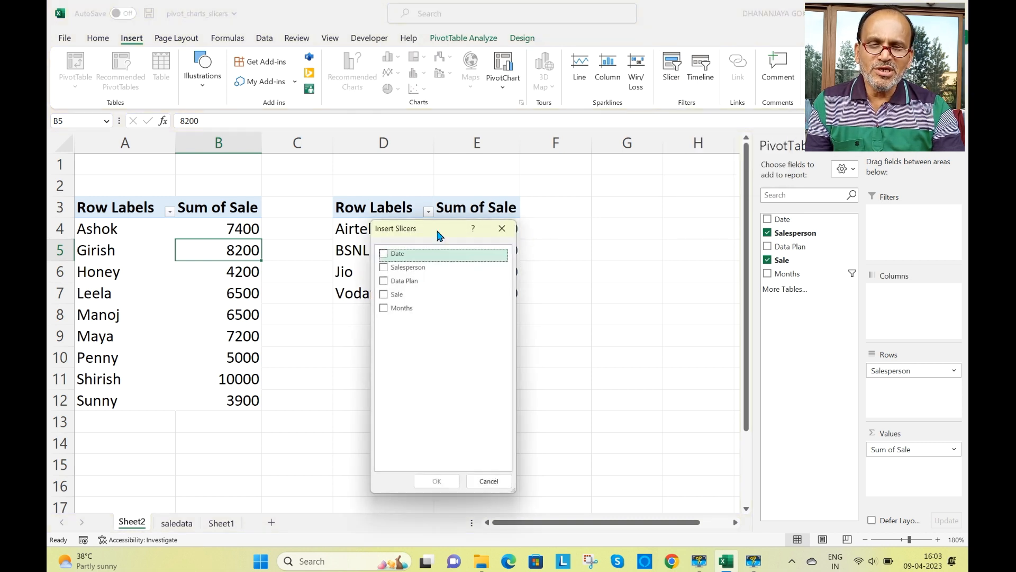
pyautogui.moveTo(437, 231); pyautogui.dragTo(619, 200)
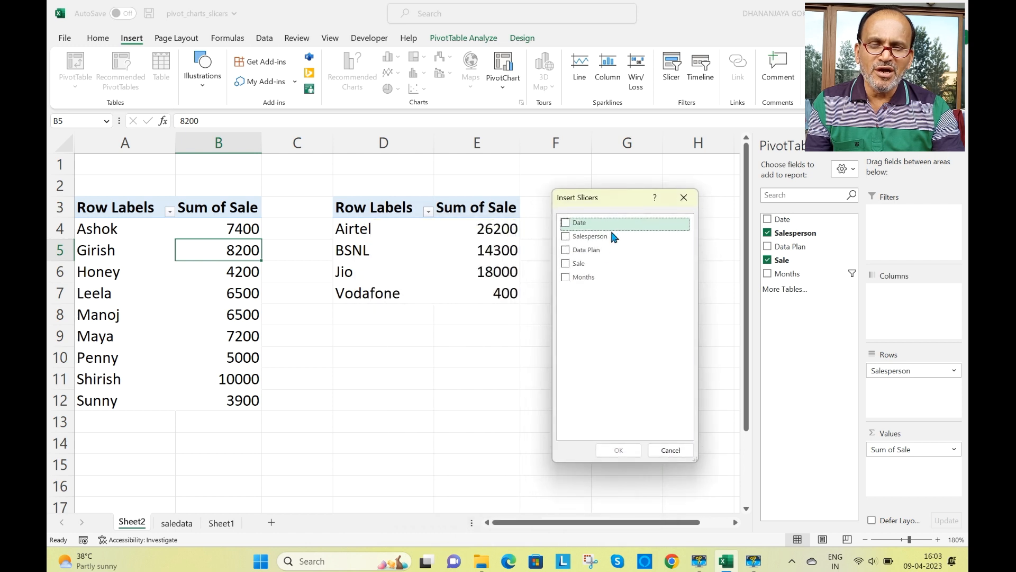
pyautogui.click(565, 279)
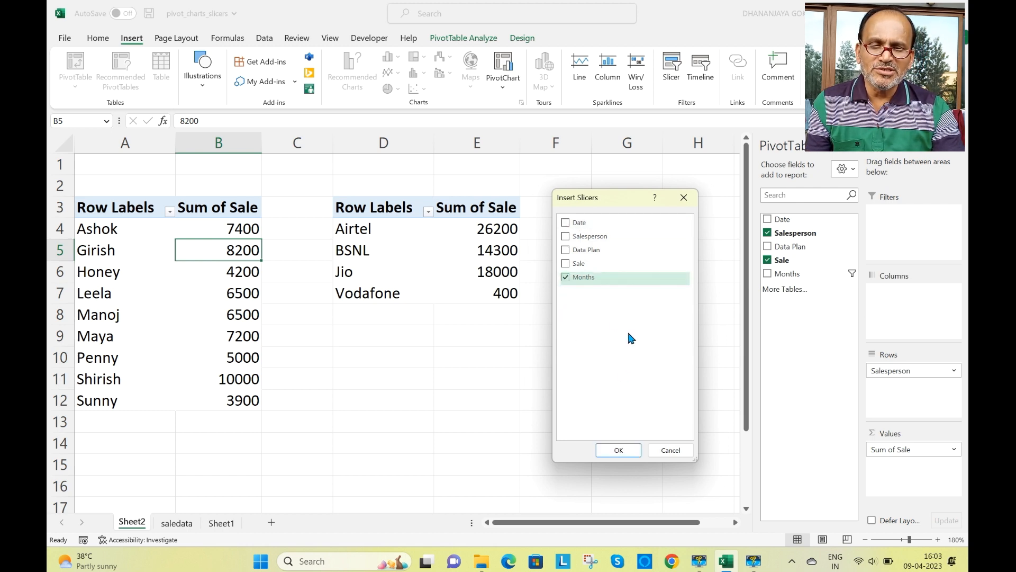
pyautogui.click(616, 449)
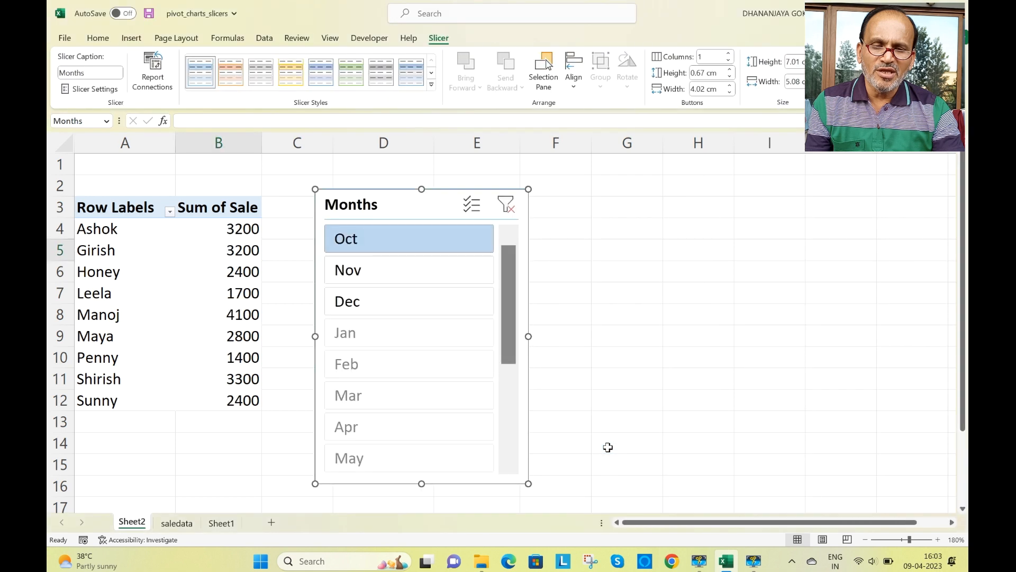
pyautogui.moveTo(413, 205); pyautogui.dragTo(657, 202)
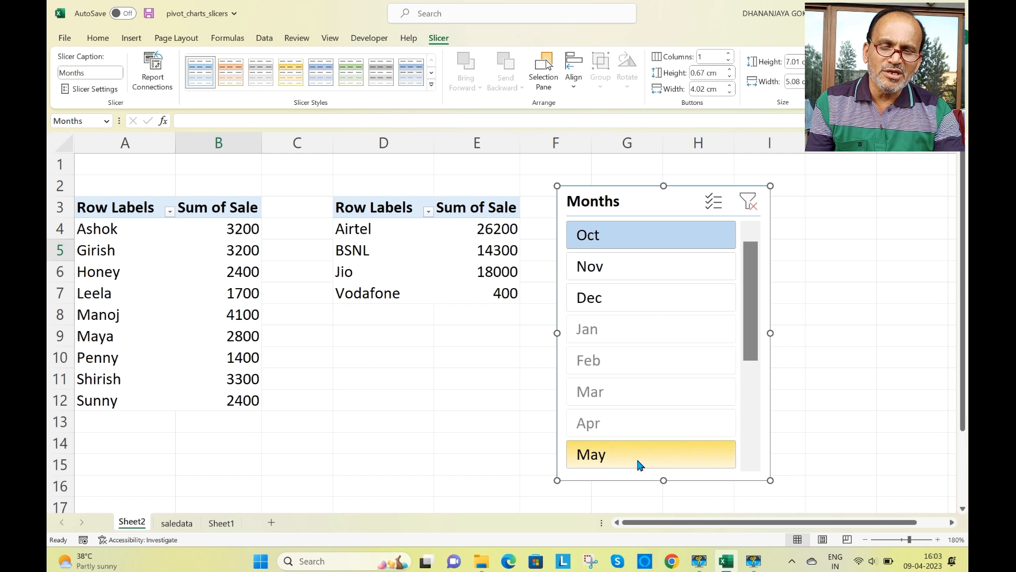
pyautogui.moveTo(663, 482); pyautogui.dragTo(651, 313)
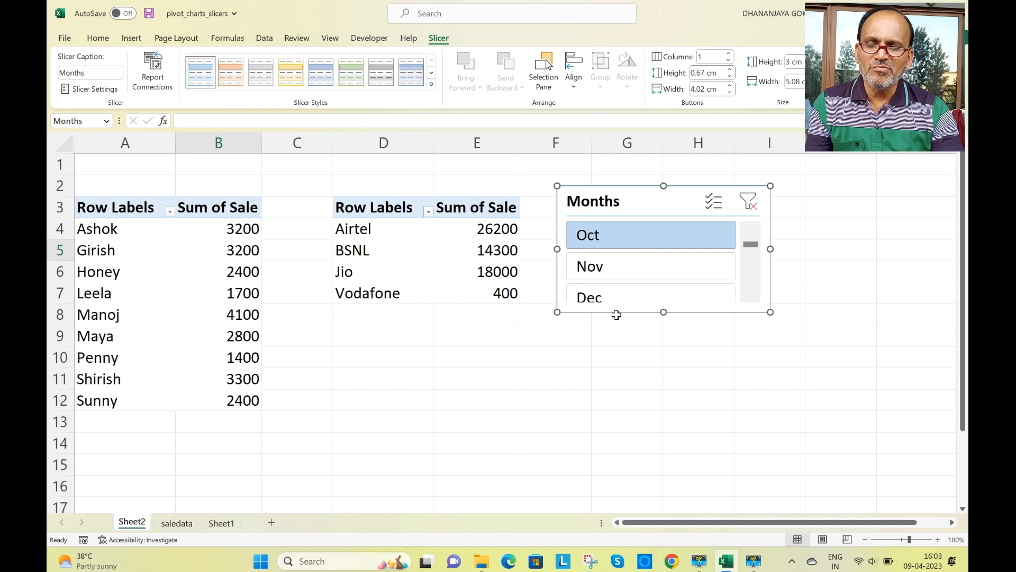
# - Filter the Salesperson PivotTable with the Months slicer, first to Nov and finally to Dec
pyautogui.click(605, 266)
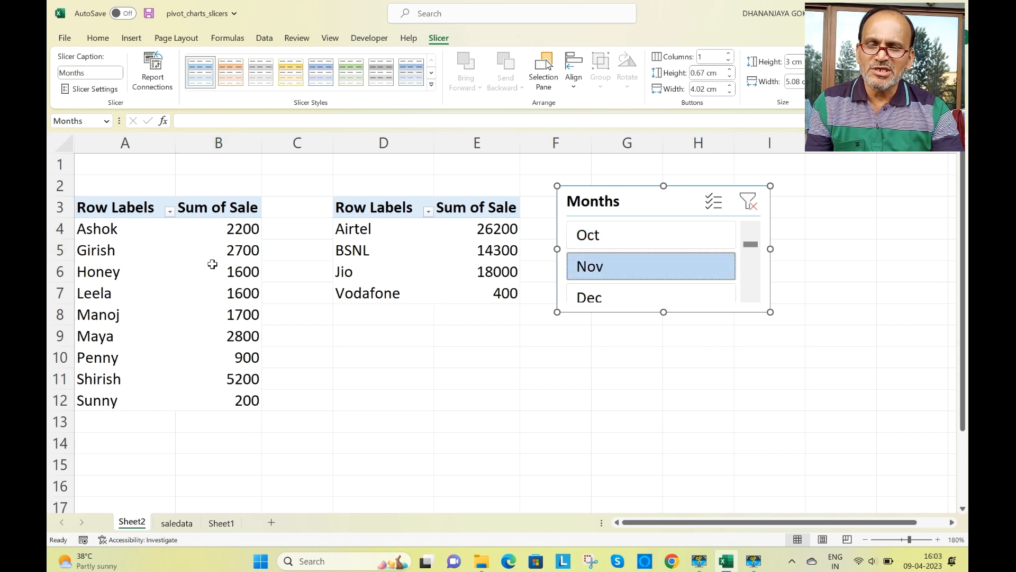
pyautogui.click(591, 300)
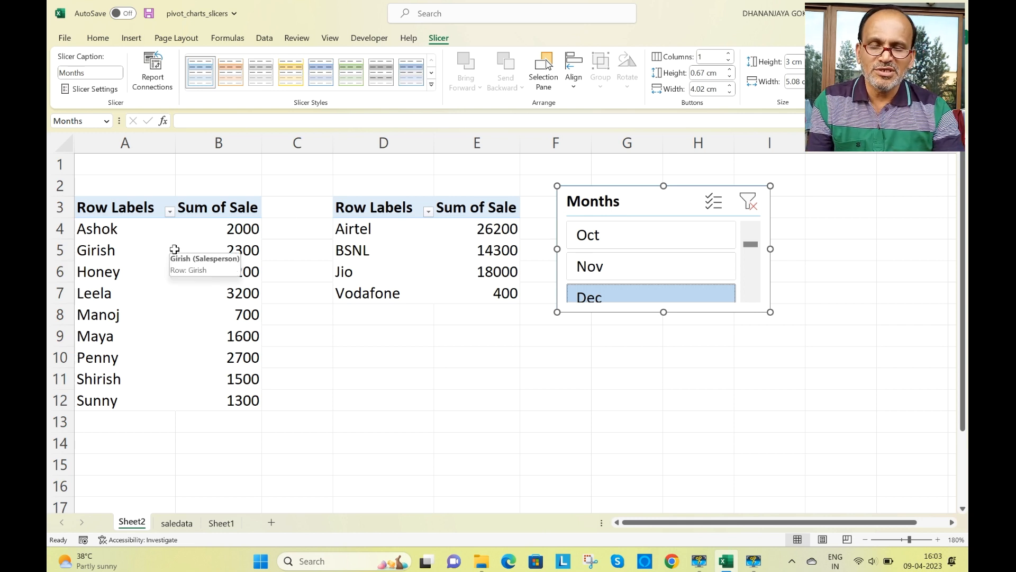
# - Connect the Months slicer to PivotTable2 on Sheet2 as well, through its report connections
pyautogui.rightClick(661, 293)
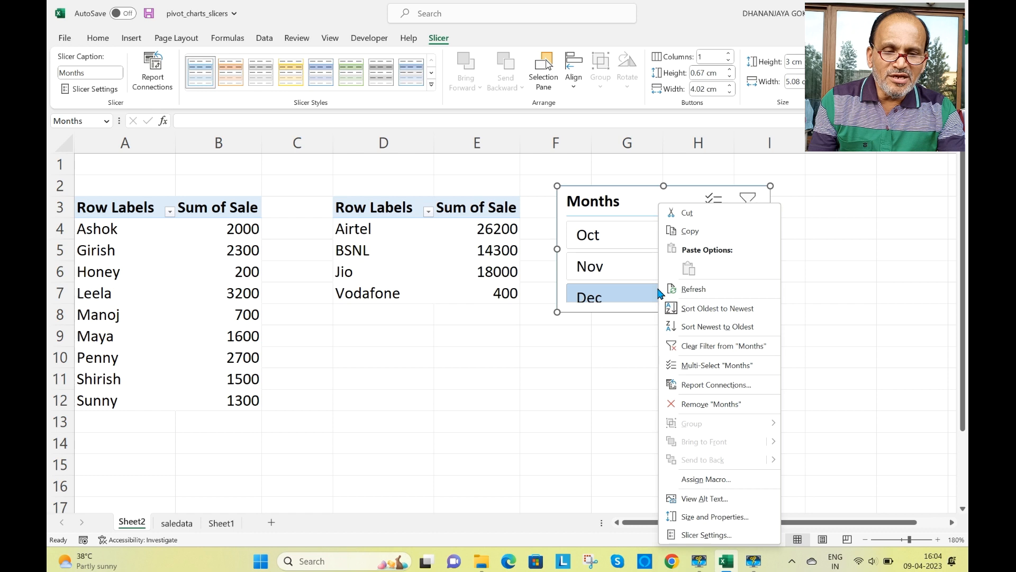
pyautogui.click(699, 386)
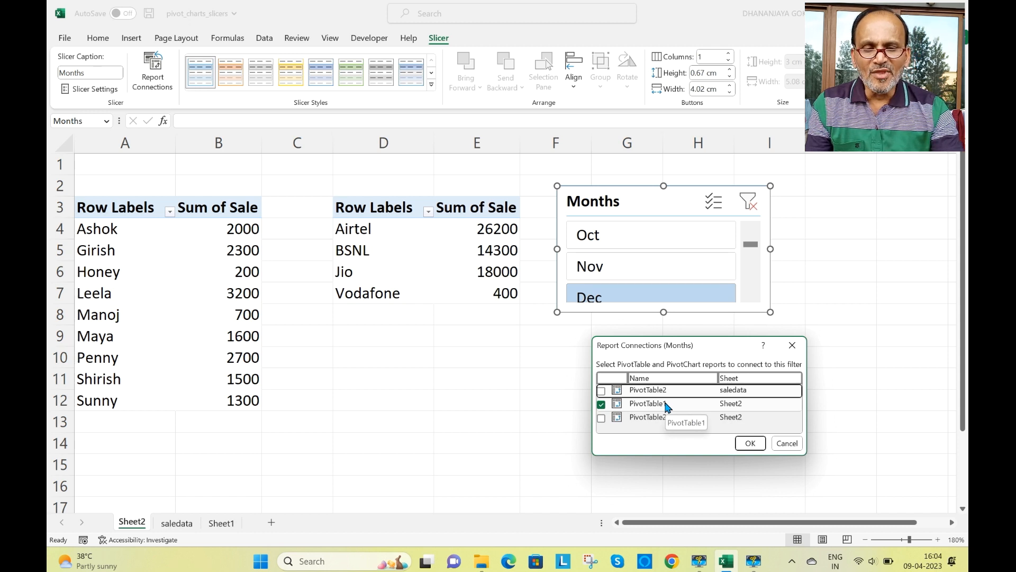
pyautogui.click(602, 419)
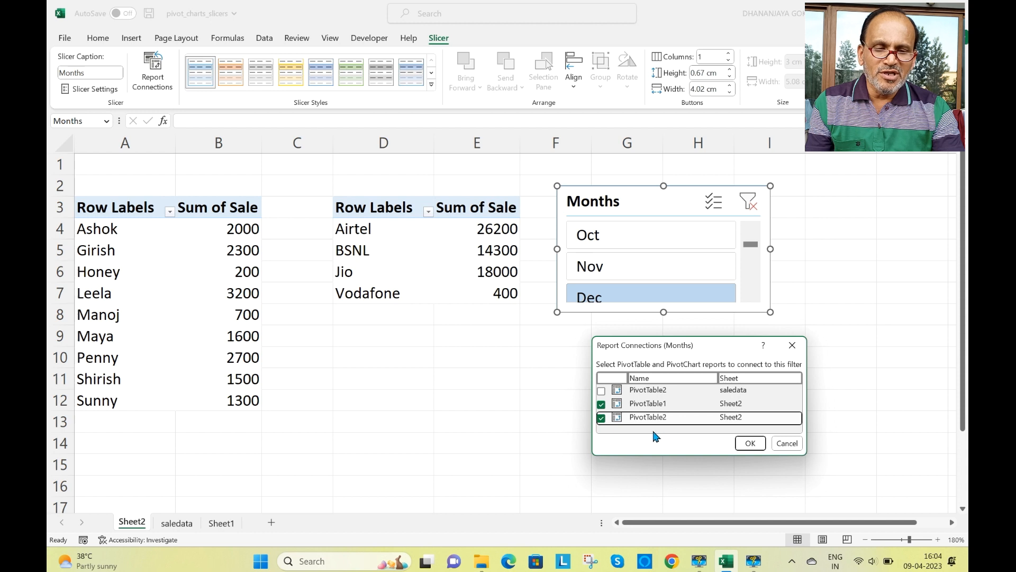
pyautogui.click(751, 444)
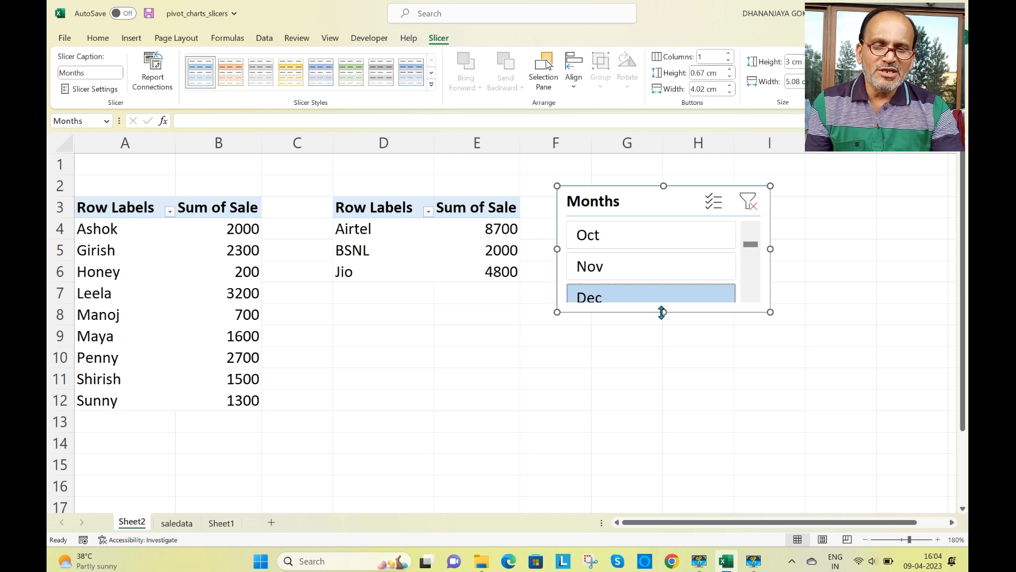
# - Enlarge the Months slicer to about 3.26 cm high and filter both PivotTables to Nov and finally to Oct
pyautogui.moveTo(662, 312); pyautogui.dragTo(662, 323)
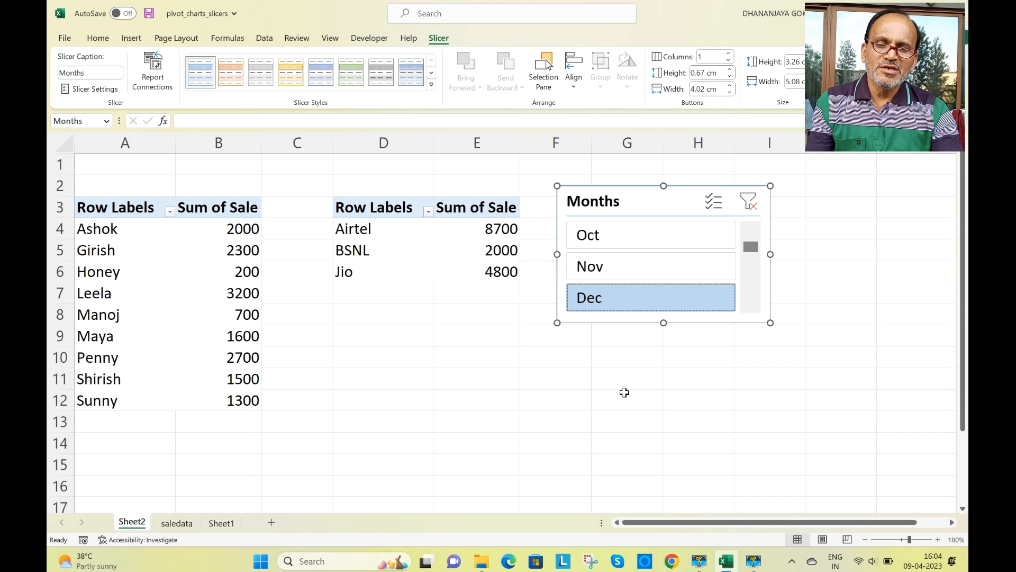
pyautogui.click(597, 268)
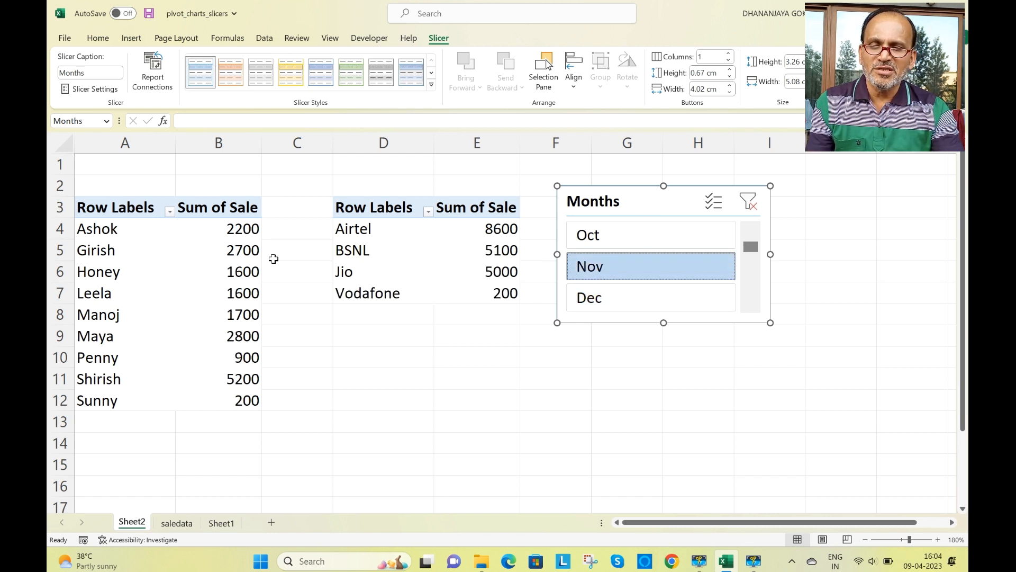
pyautogui.click(610, 241)
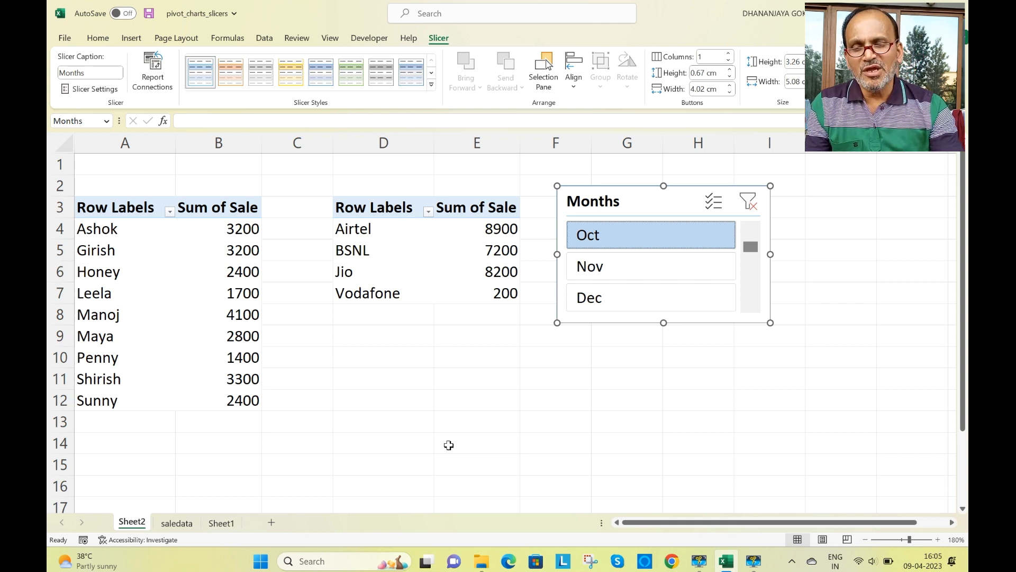
# - Insert a clustered column PivotChart based on the Salesperson PivotTable
pyautogui.click(194, 279)
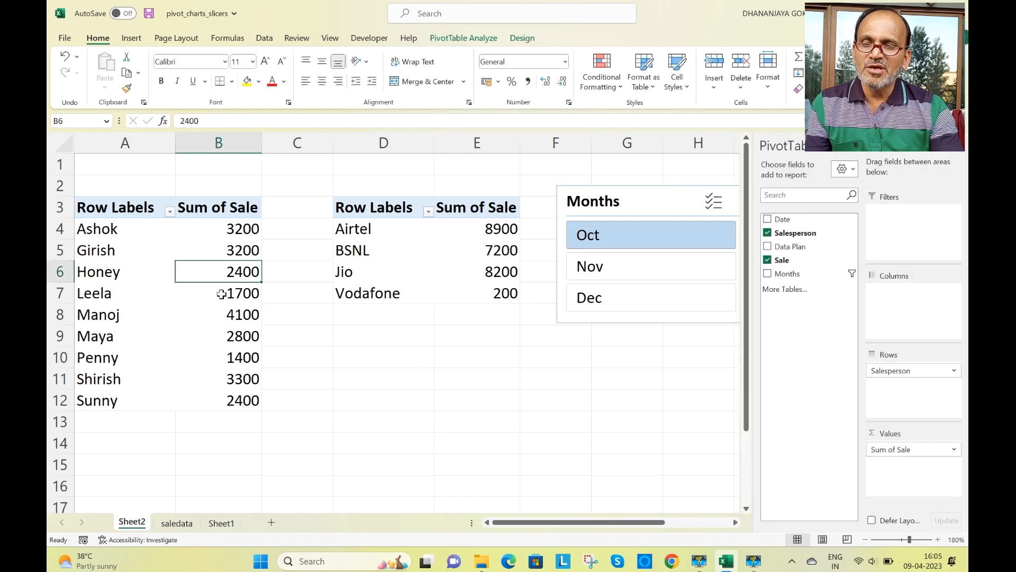
pyautogui.click(132, 38)
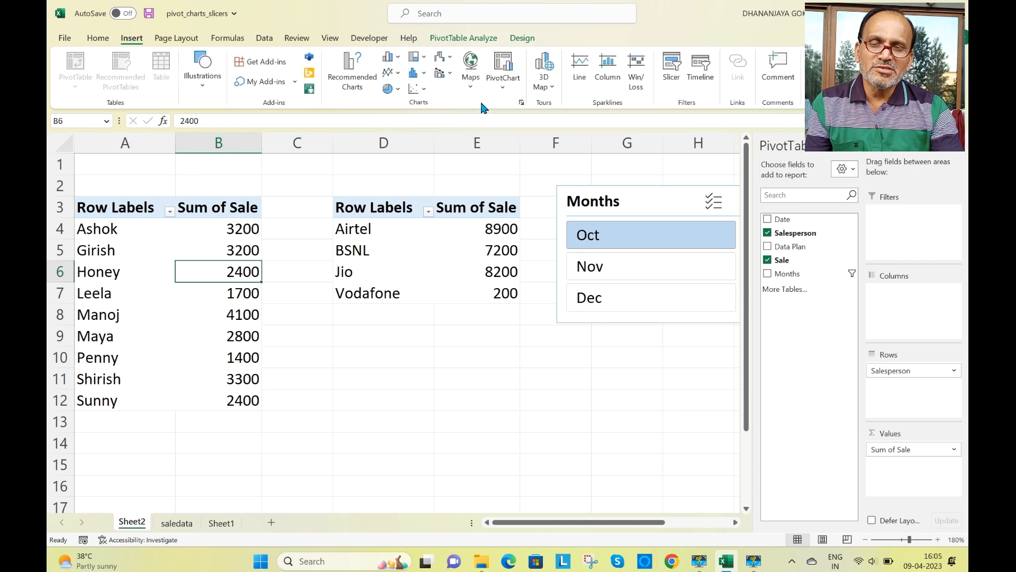
pyautogui.click(507, 87)
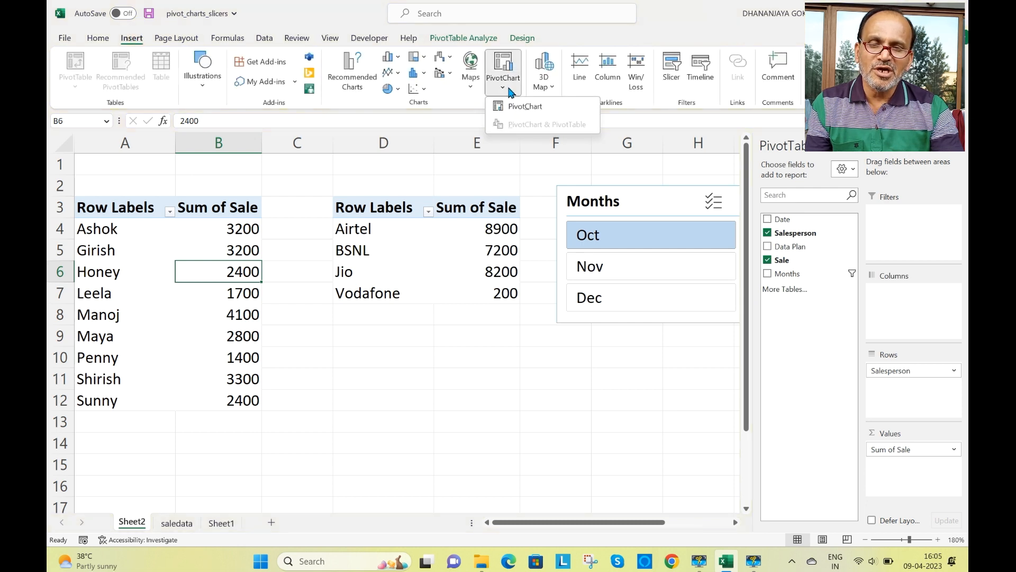
pyautogui.click(524, 107)
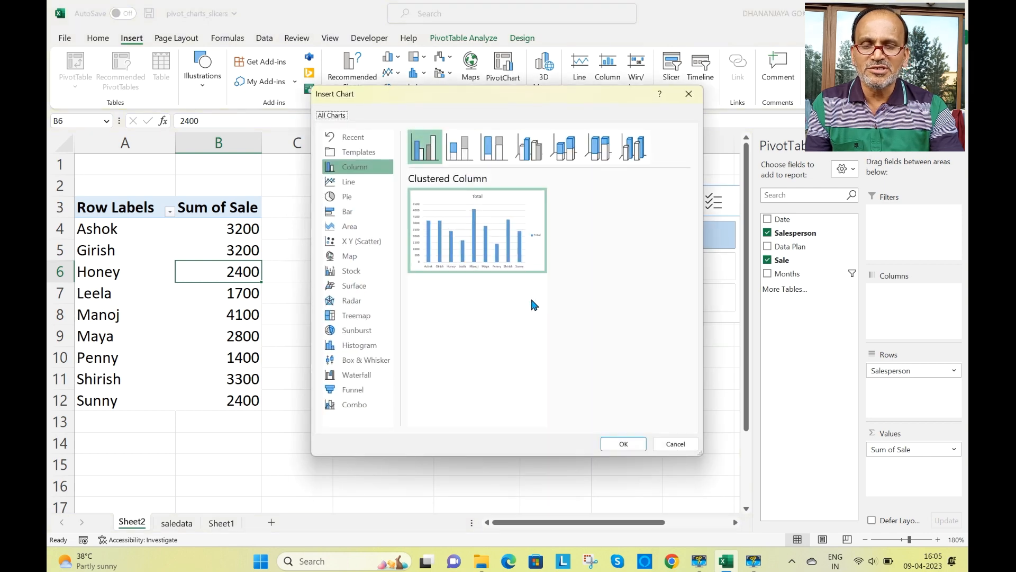
pyautogui.click(618, 442)
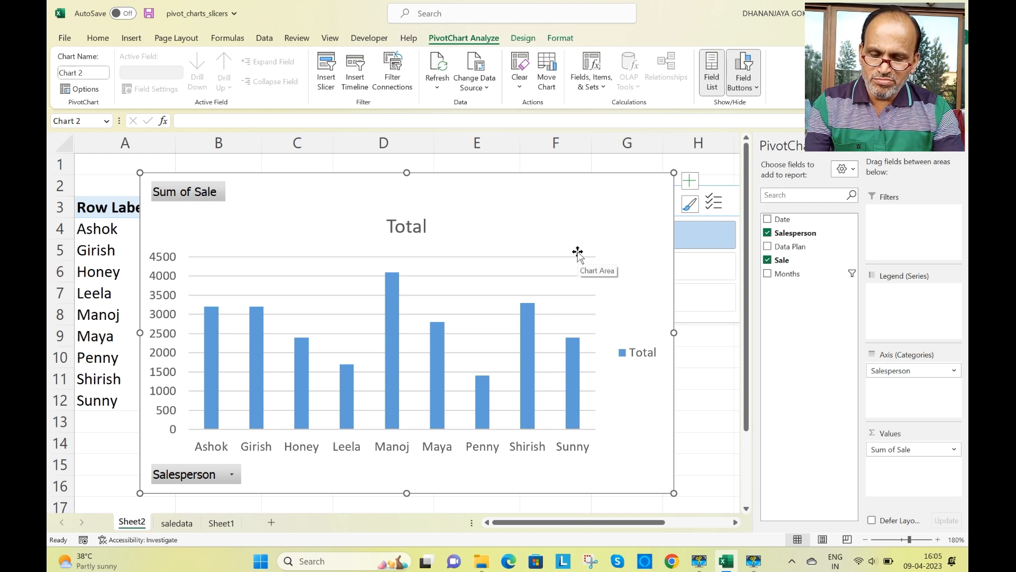
# - Move the Salesperson PivotChart from Sheet2 to a new worksheet, placing it at cell C3
pyautogui.press('Delete')
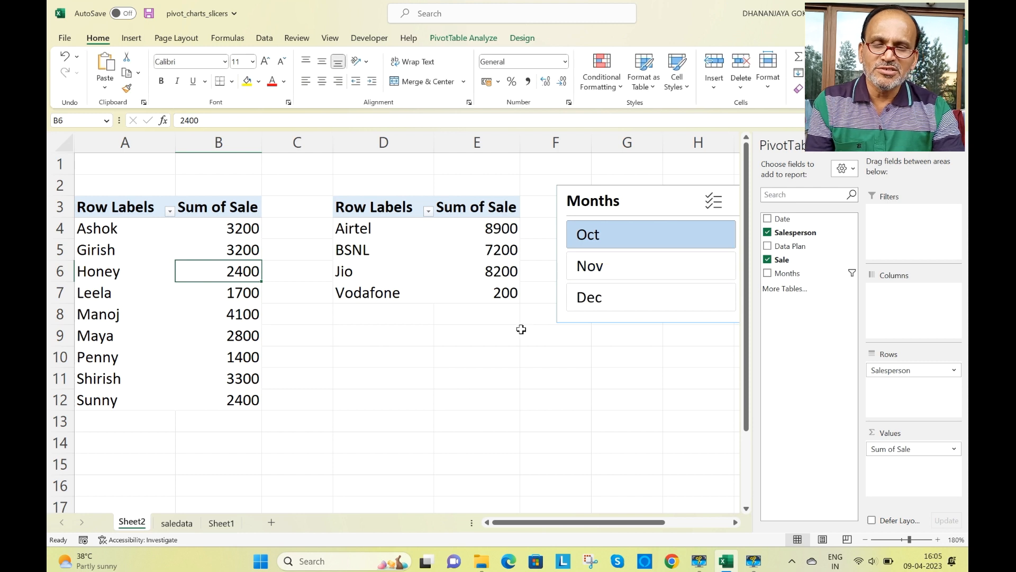
pyautogui.click(272, 524)
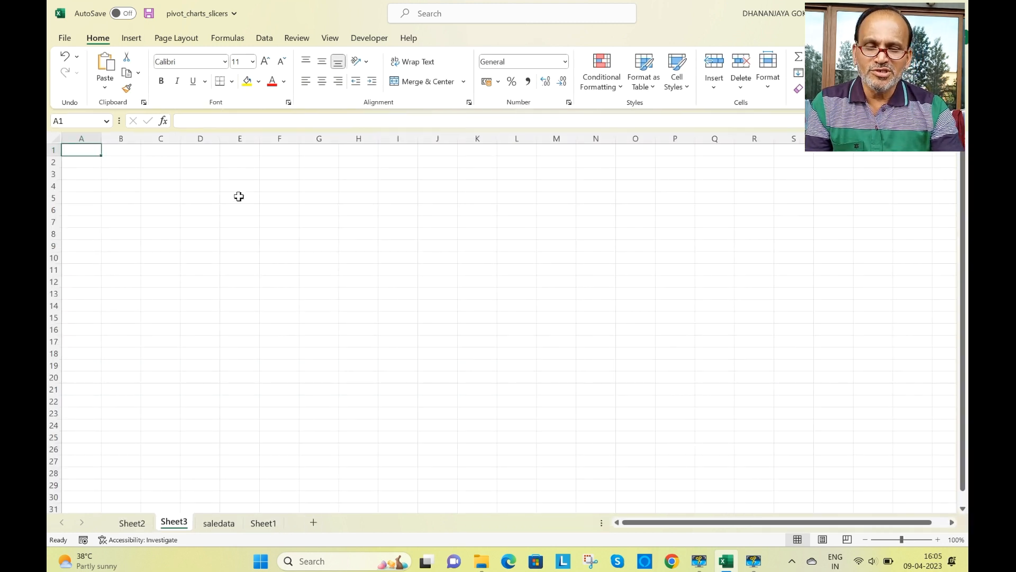
pyautogui.click(174, 171)
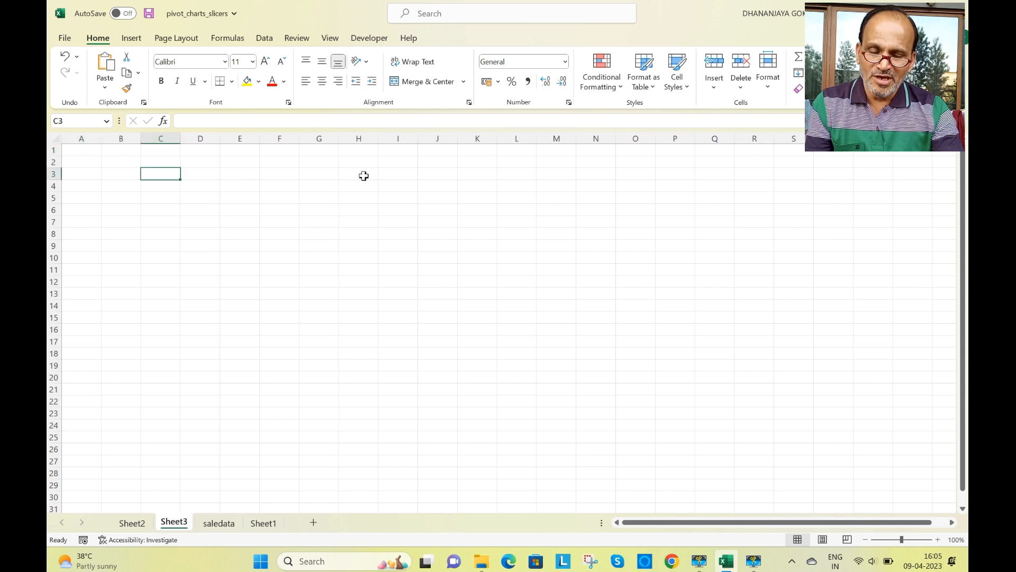
pyautogui.hotkey('ctrl', 'v')
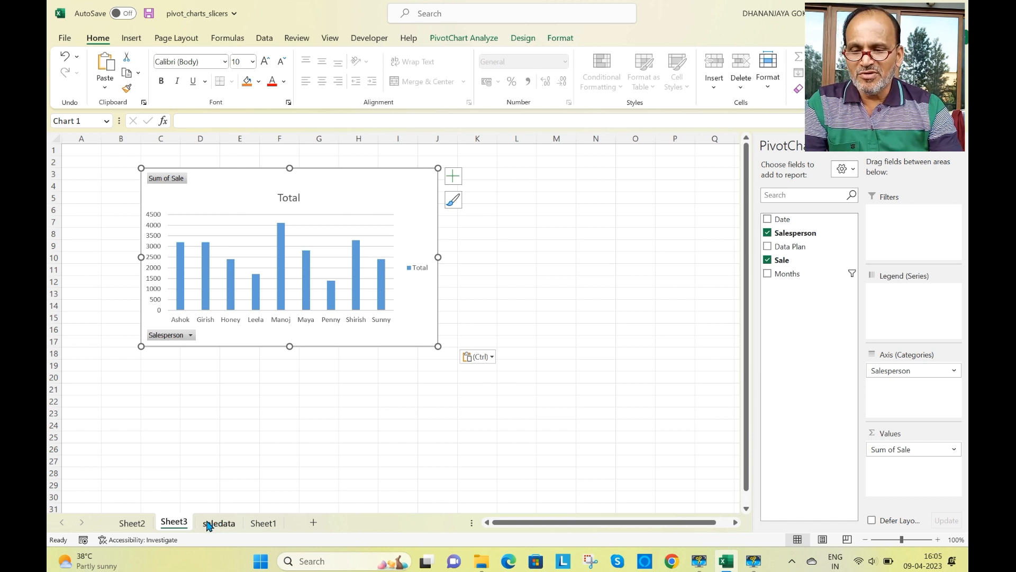
# - Insert a clustered column PivotChart based on the Data Plan PivotTable on Sheet2
pyautogui.click(131, 523)
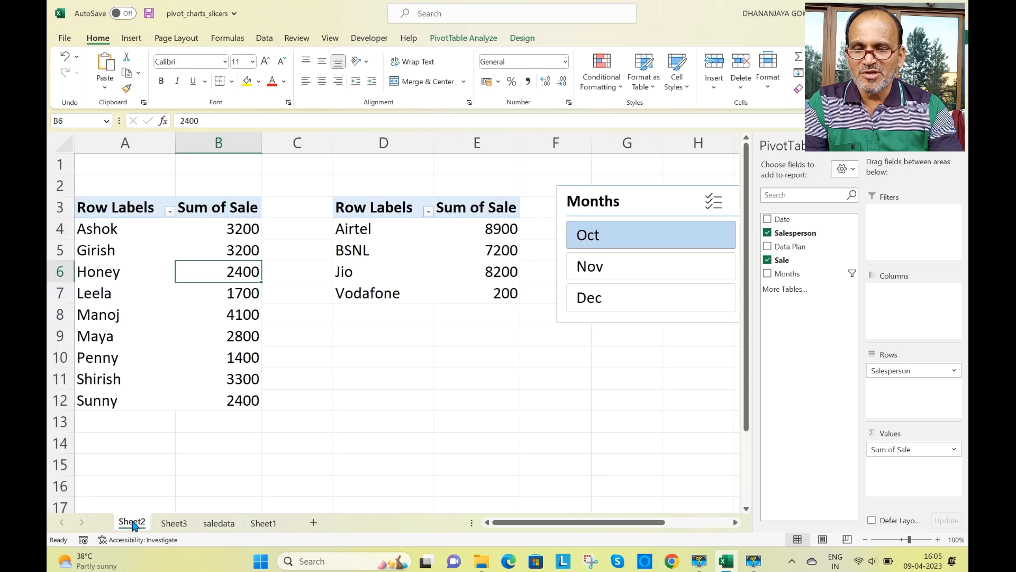
pyautogui.click(381, 249)
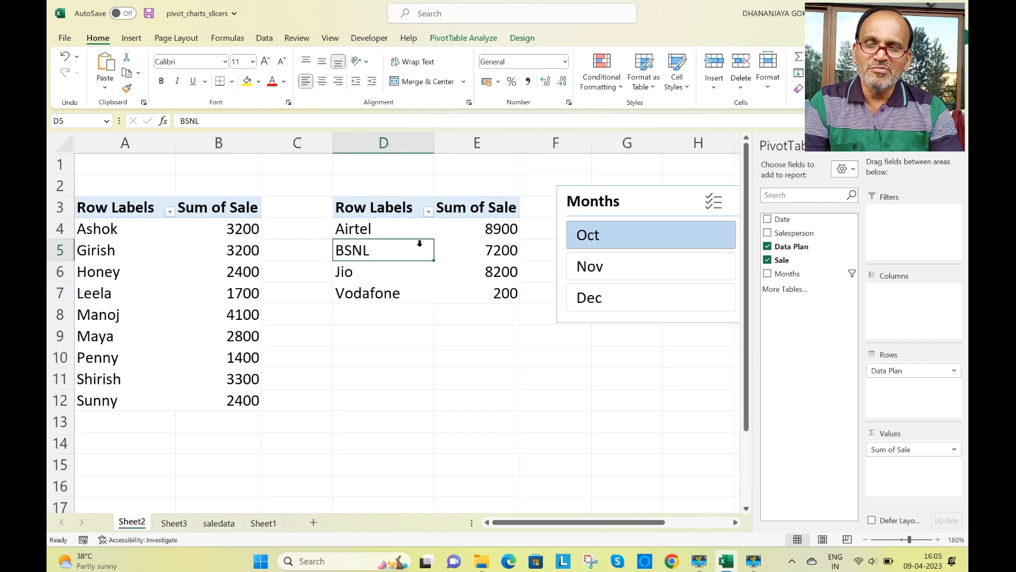
pyautogui.click(132, 37)
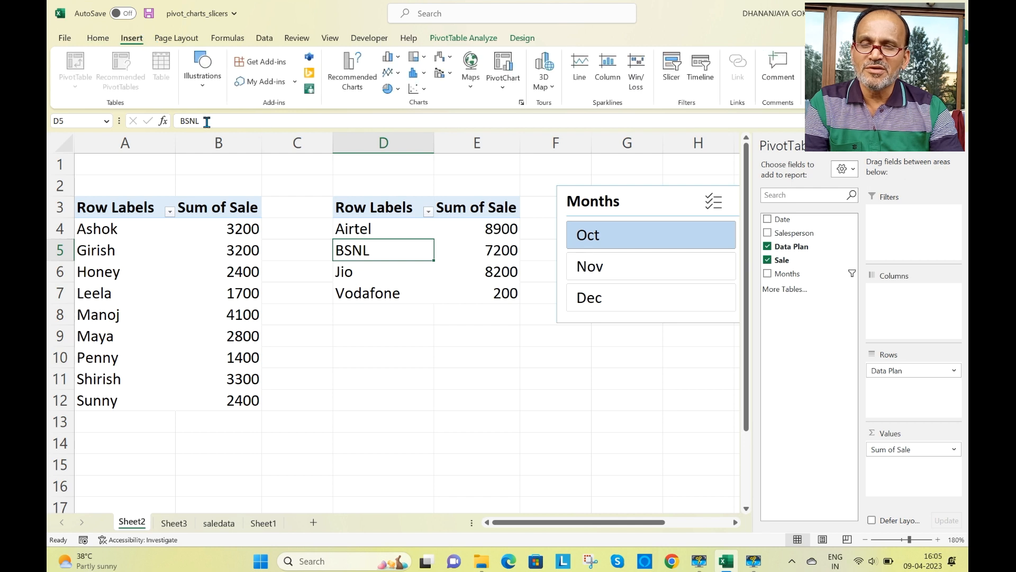
pyautogui.click(506, 82)
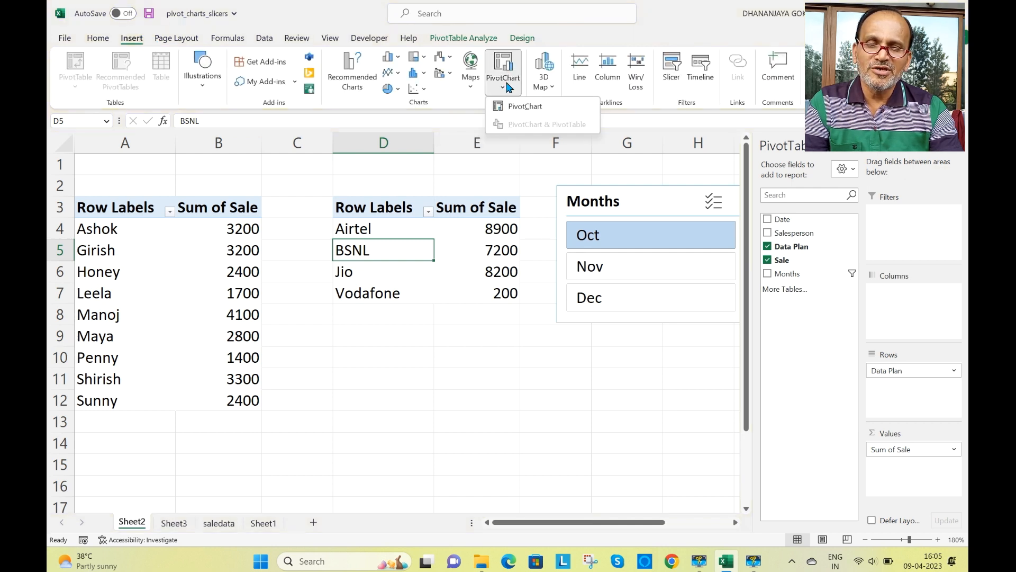
pyautogui.click(513, 106)
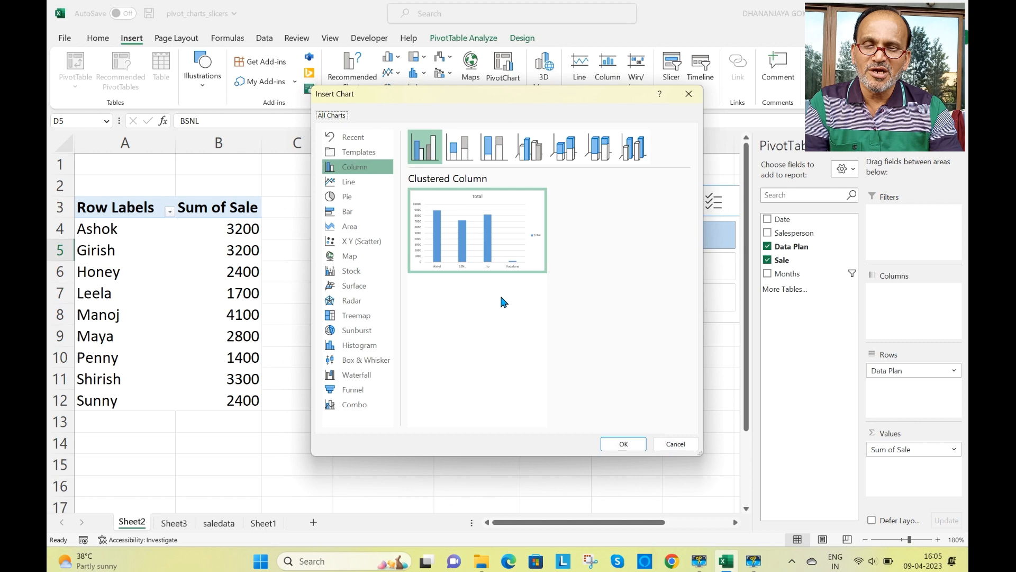
pyautogui.click(623, 444)
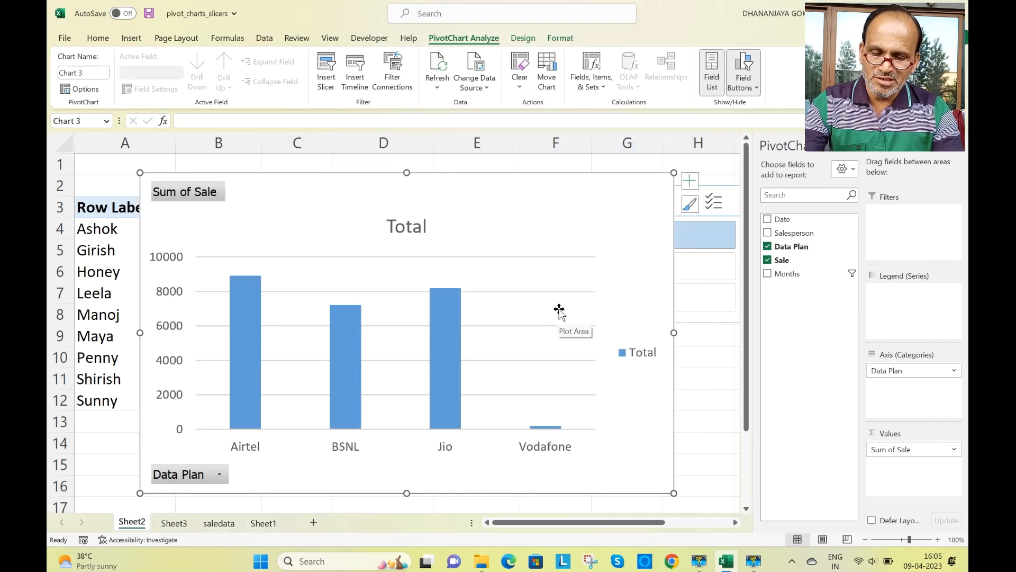
# - Move the Data Plan PivotChart from Sheet2 to Sheet3, placing it at cell L3 beside the Salesperson chart
pyautogui.press('Delete')
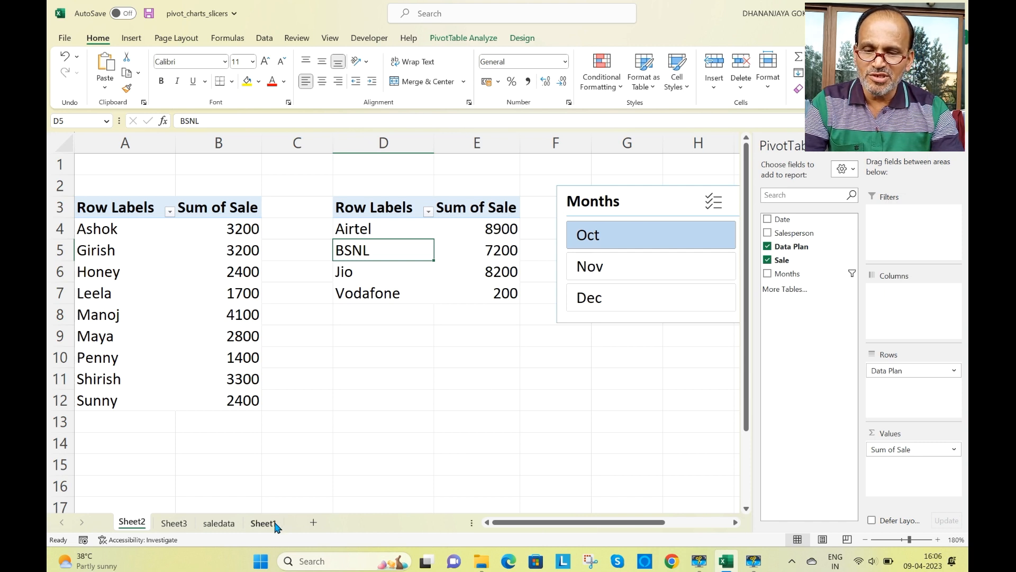
pyautogui.click(275, 525)
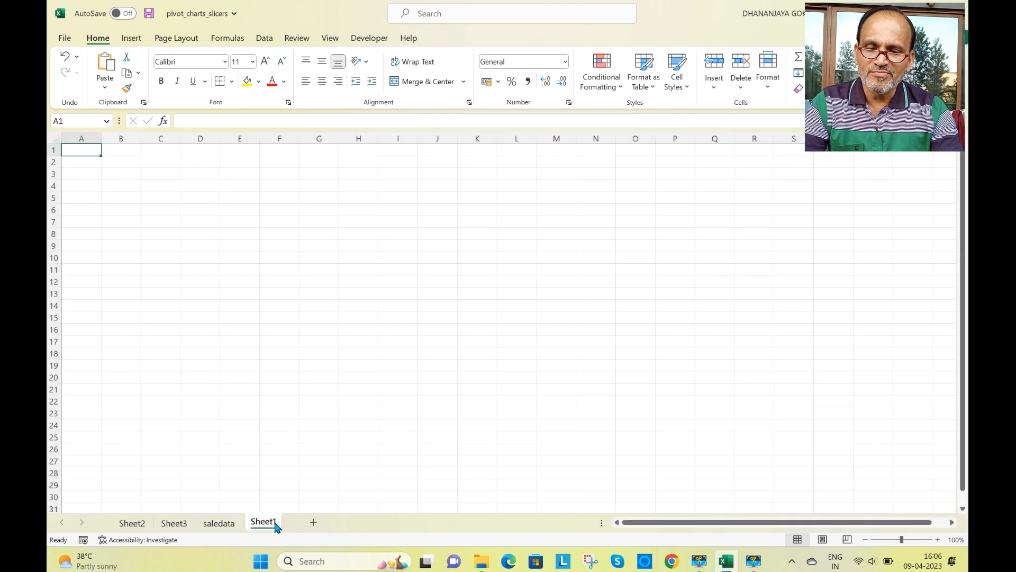
pyautogui.click(179, 524)
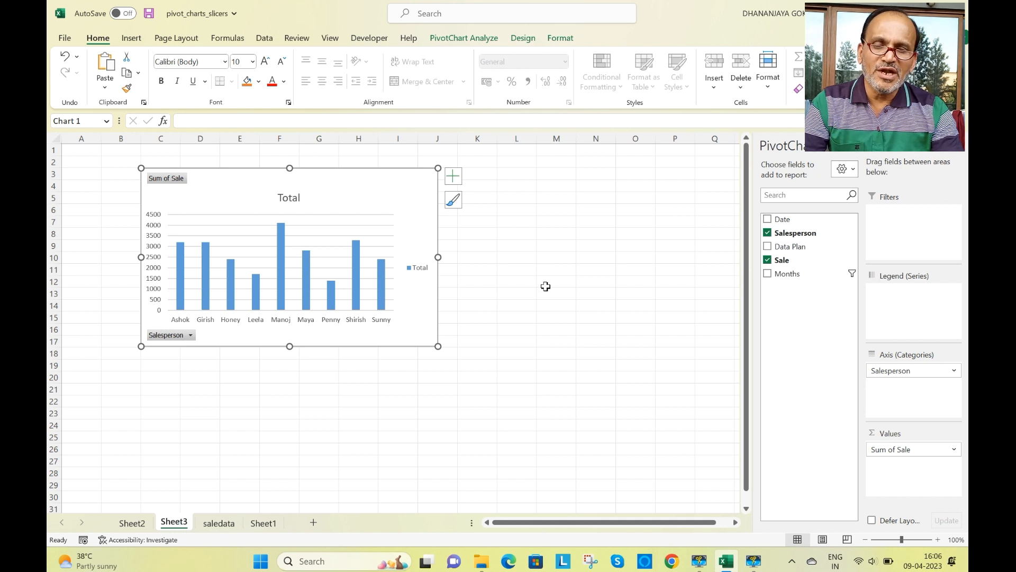
pyautogui.click(510, 177)
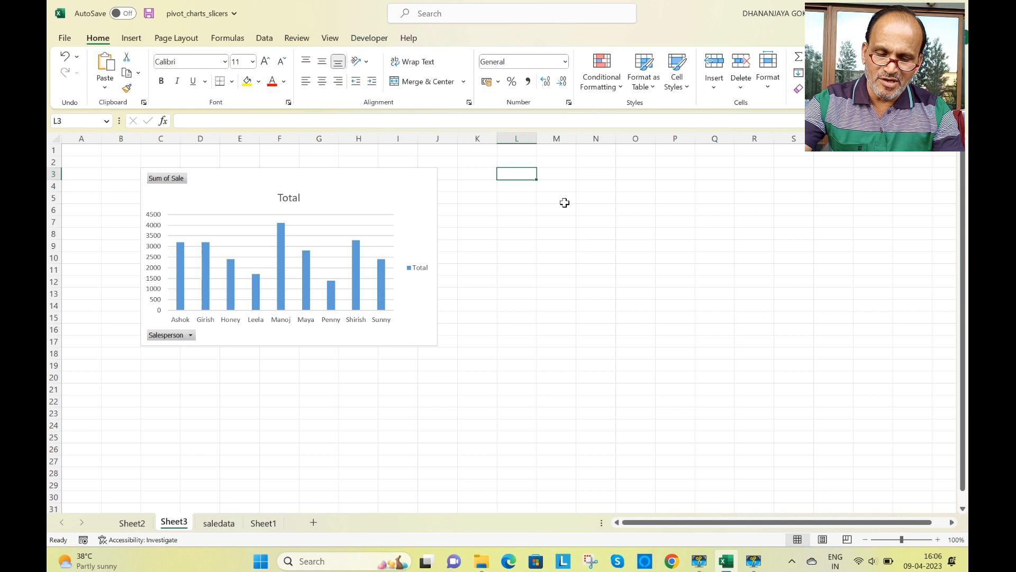
pyautogui.hotkey('ctrl', 'v')
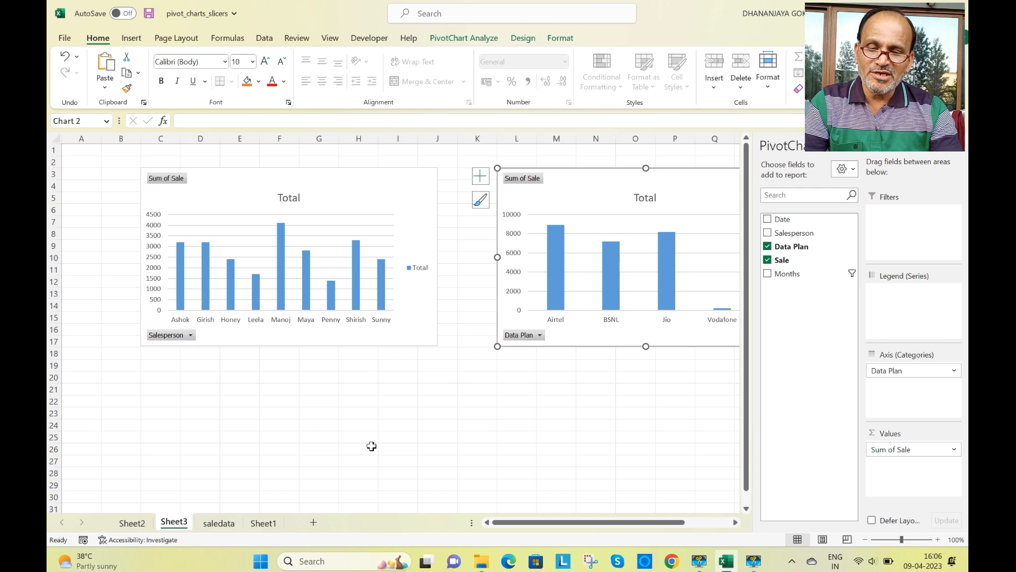
# - Move the Months slicer from Sheet2 to Sheet3, placing it at cell H22 below the charts
pyautogui.click(133, 523)
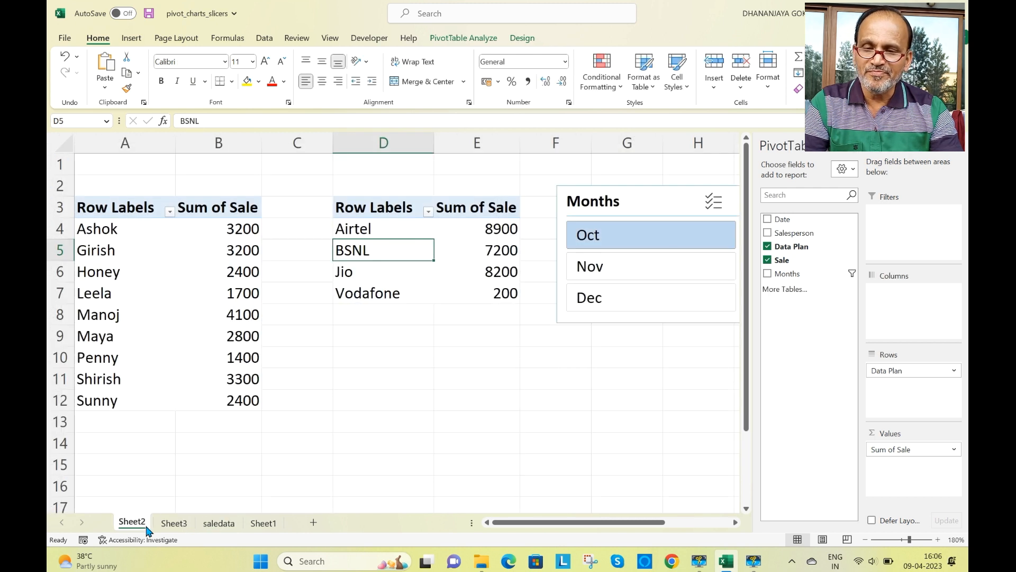
pyautogui.click(635, 201)
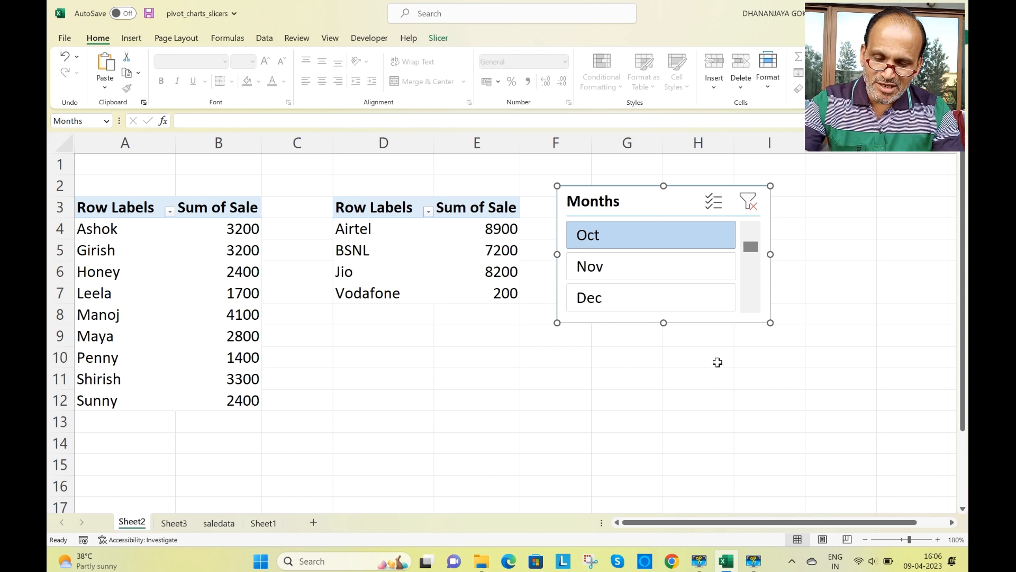
pyautogui.press('Delete')
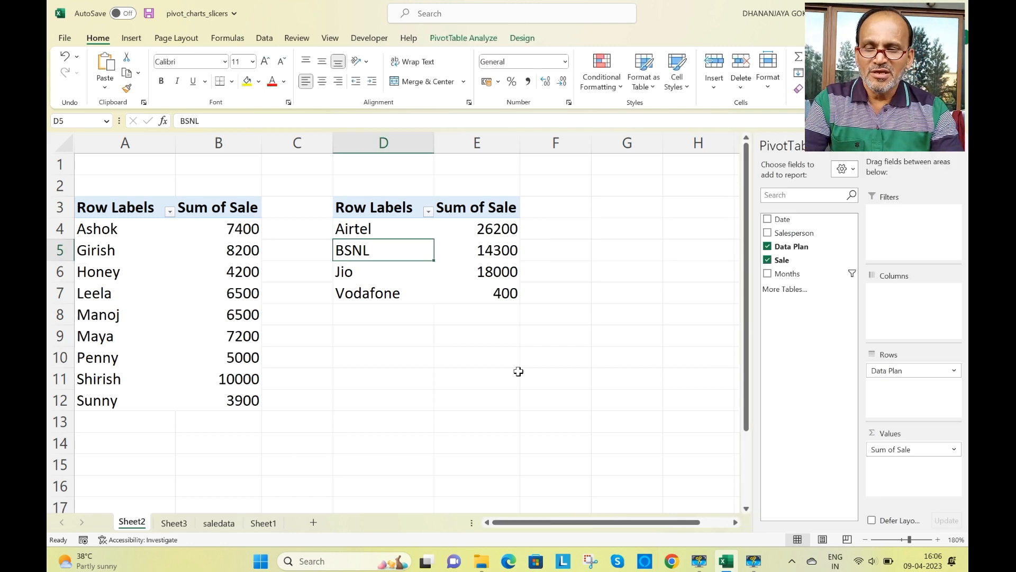
pyautogui.click(182, 524)
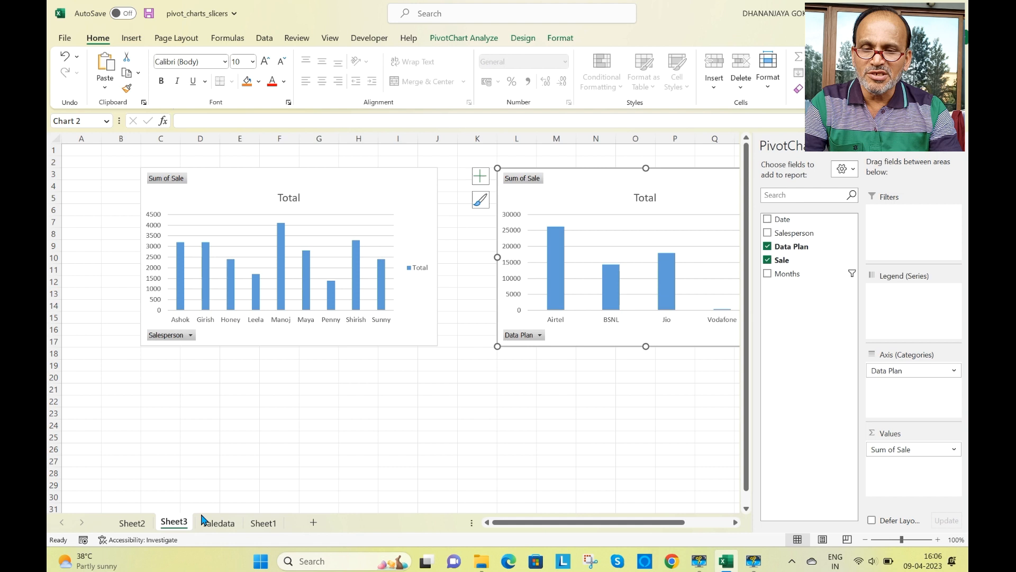
pyautogui.click(375, 450)
pyautogui.click(374, 401)
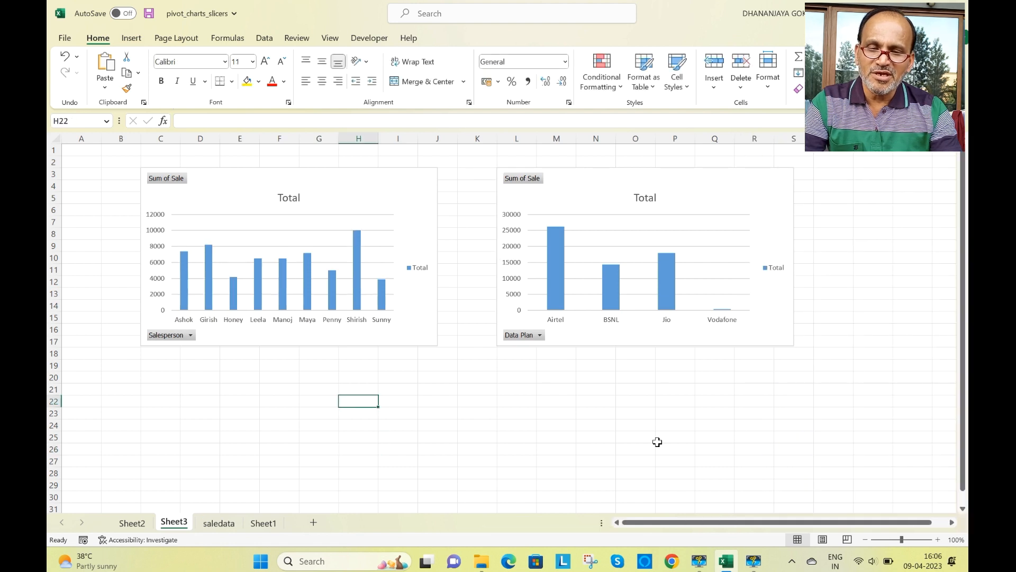
pyautogui.hotkey('ctrl', 'v')
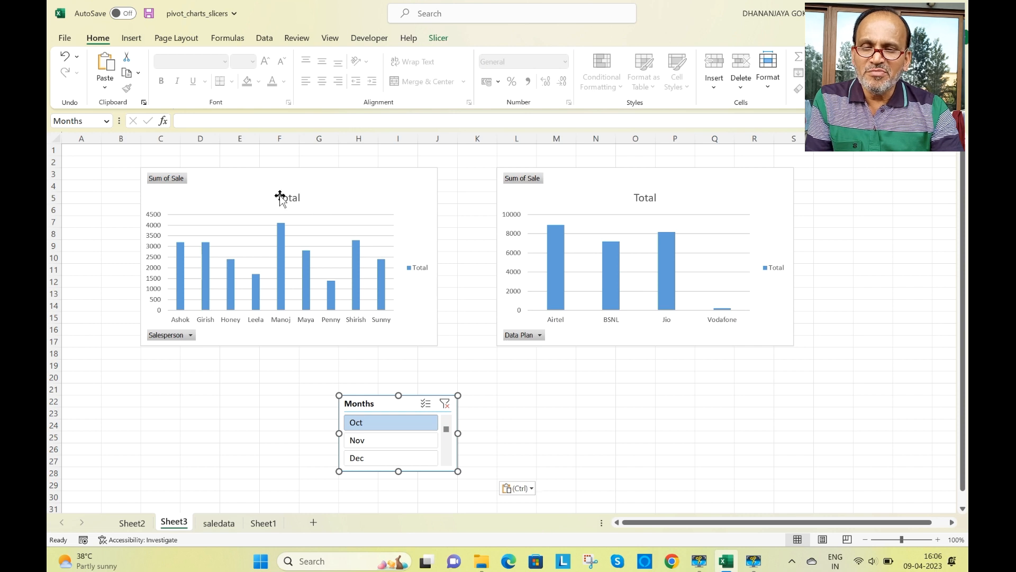
# - Change the Salesperson PivotChart's title to "Salespersonwise Total Sale"
pyautogui.click(306, 200)
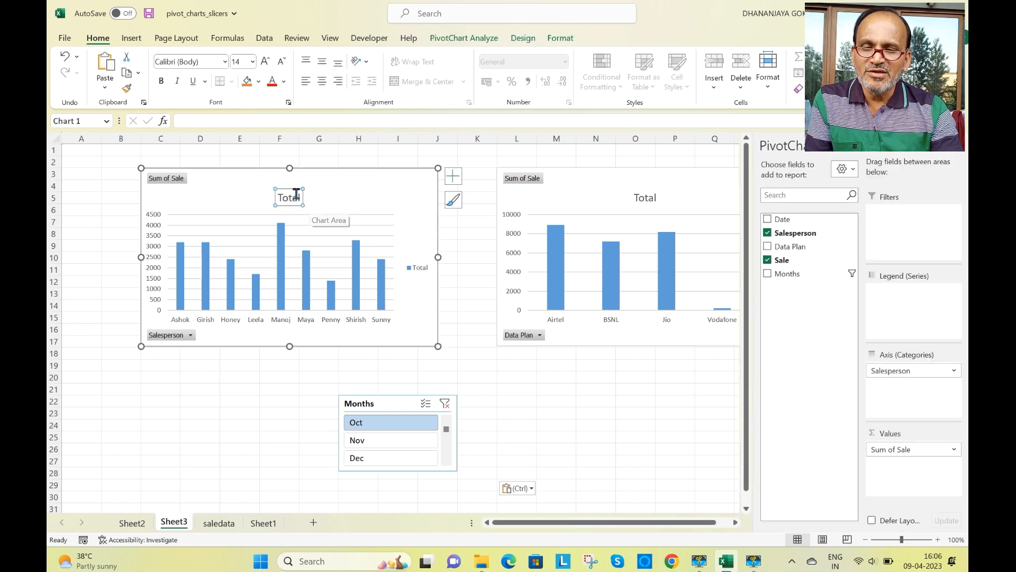
pyautogui.click(296, 195)
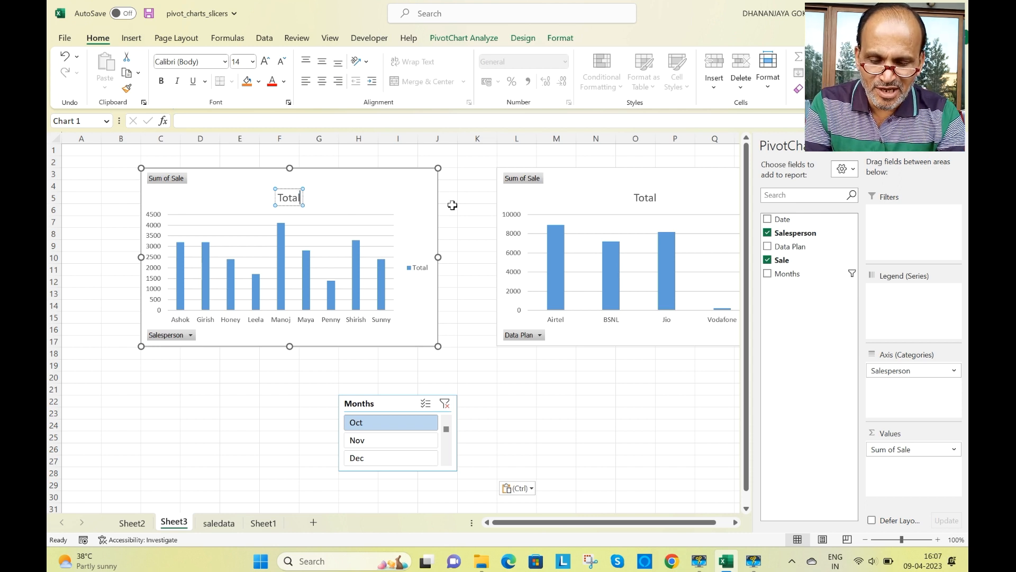
pyautogui.write('Sag')
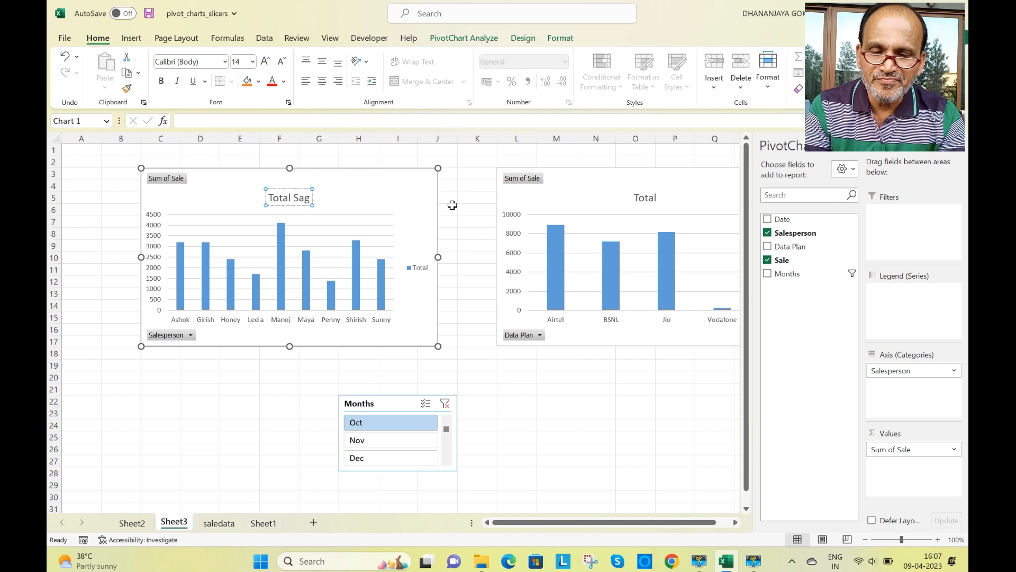
pyautogui.press('BackSpace')
pyautogui.write('le')
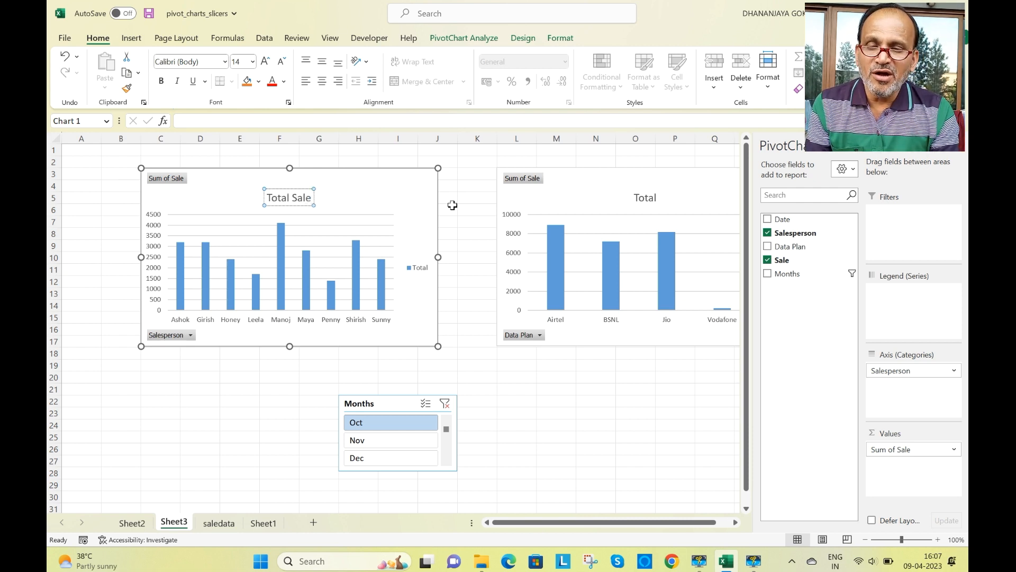
pyautogui.press('Left')
pyautogui.press('Left')
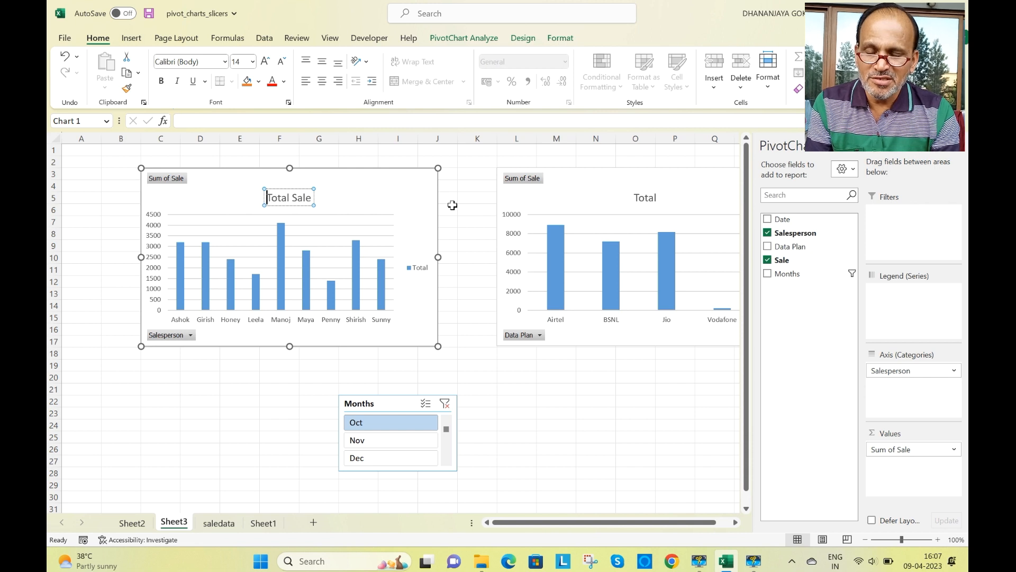
pyautogui.write('Sale')
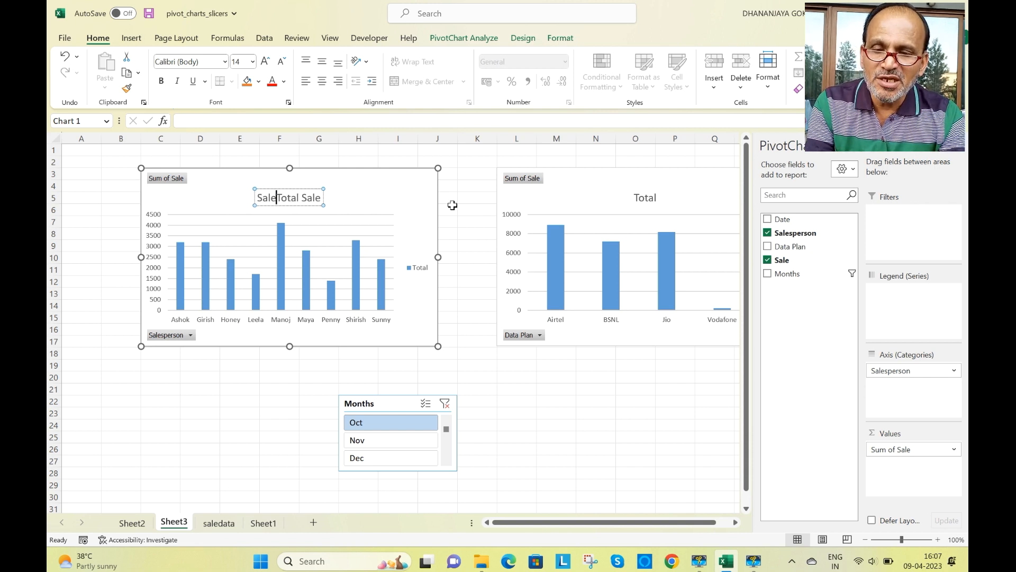
pyautogui.write('sperson')
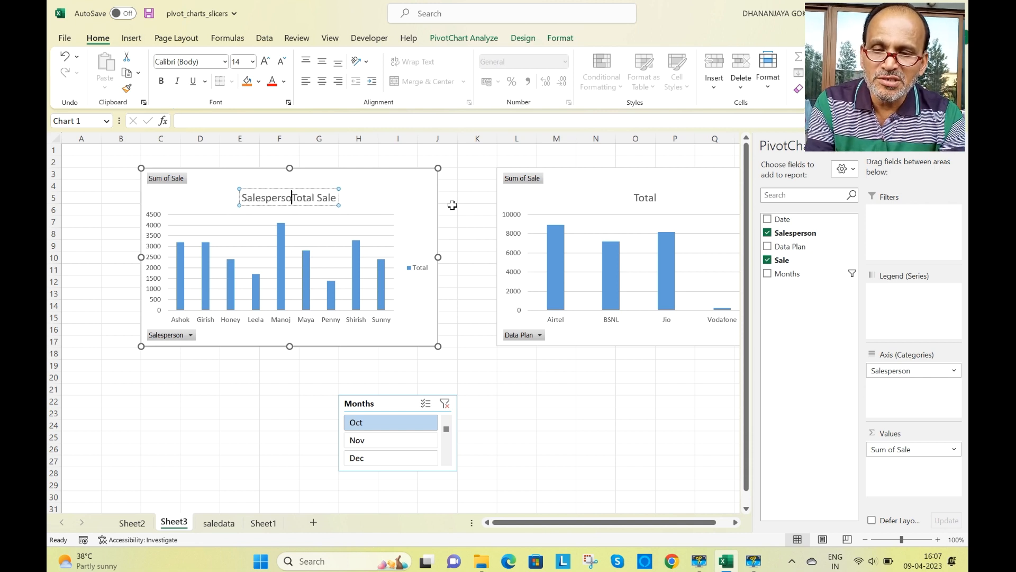
pyautogui.write('wise')
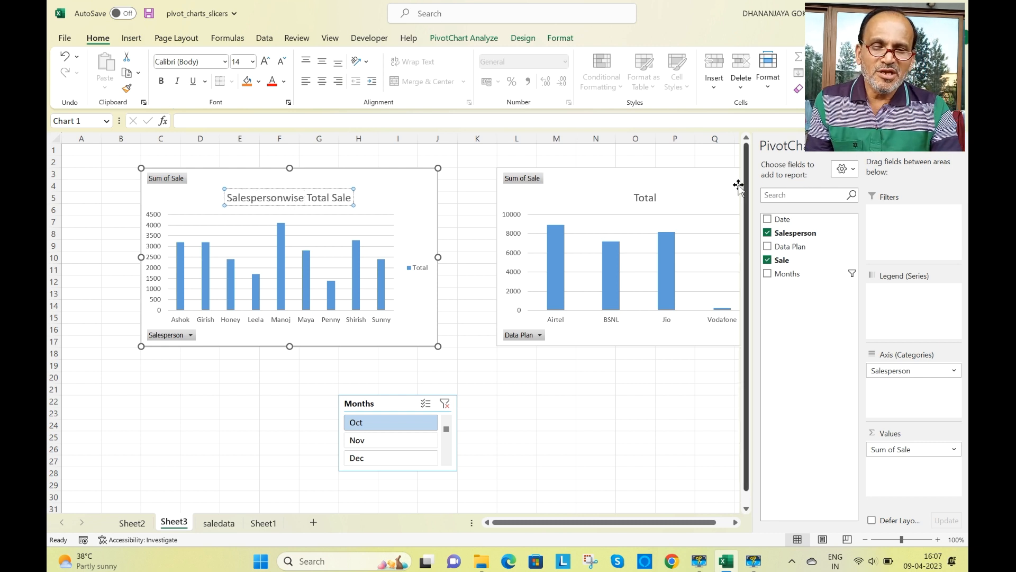
# - Change the Data Plan PivotChart's title to "Dataplanwise Total Sale"
pyautogui.click(641, 194)
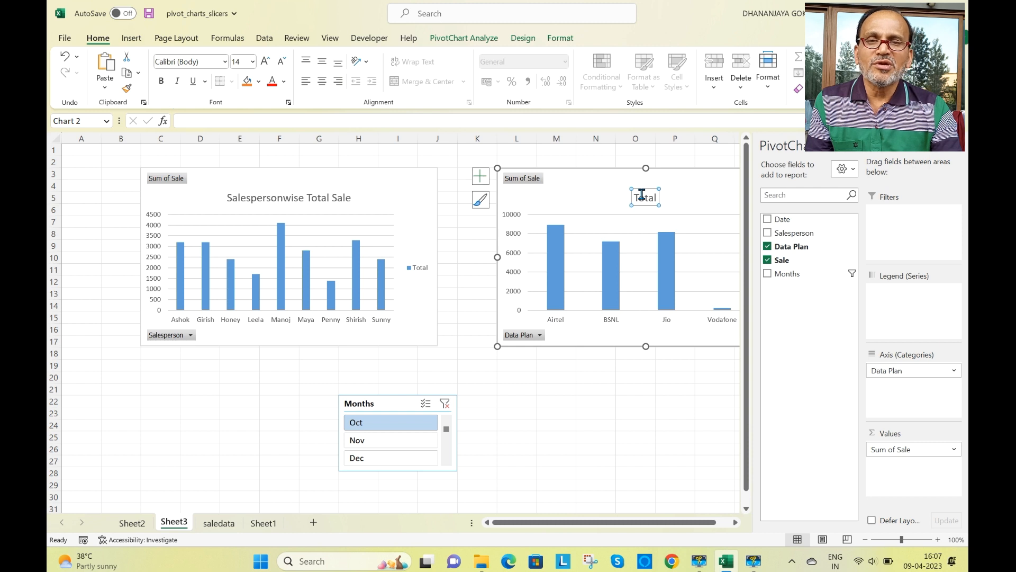
pyautogui.click(644, 198)
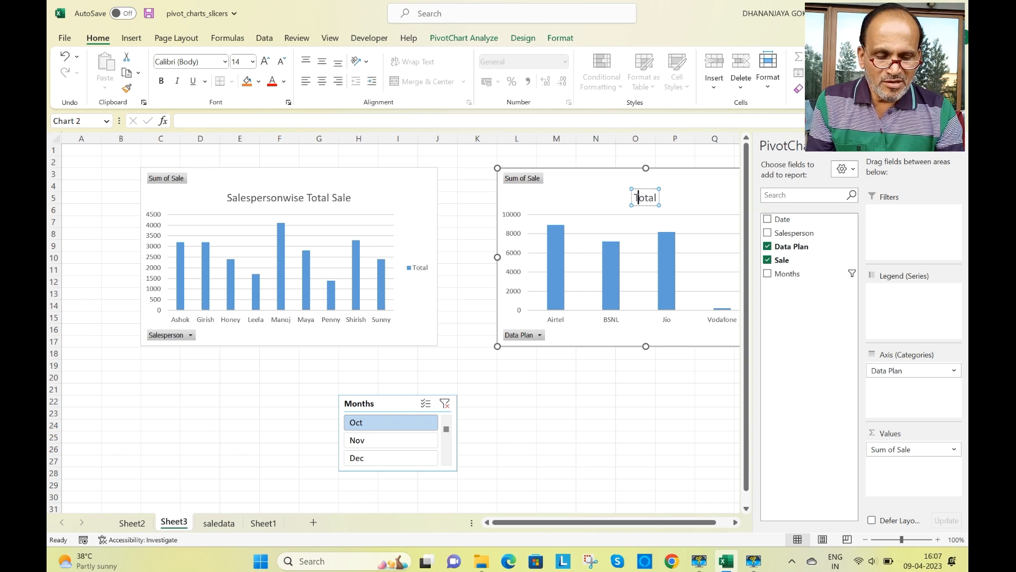
pyautogui.write('S')
pyautogui.press('BackSpace')
pyautogui.write('Data')
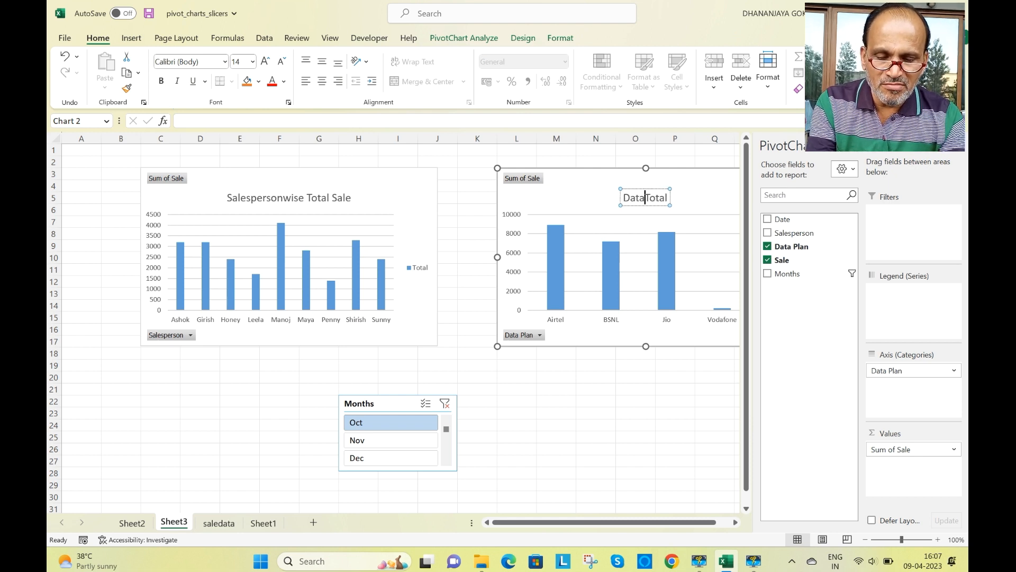
pyautogui.write('planwi')
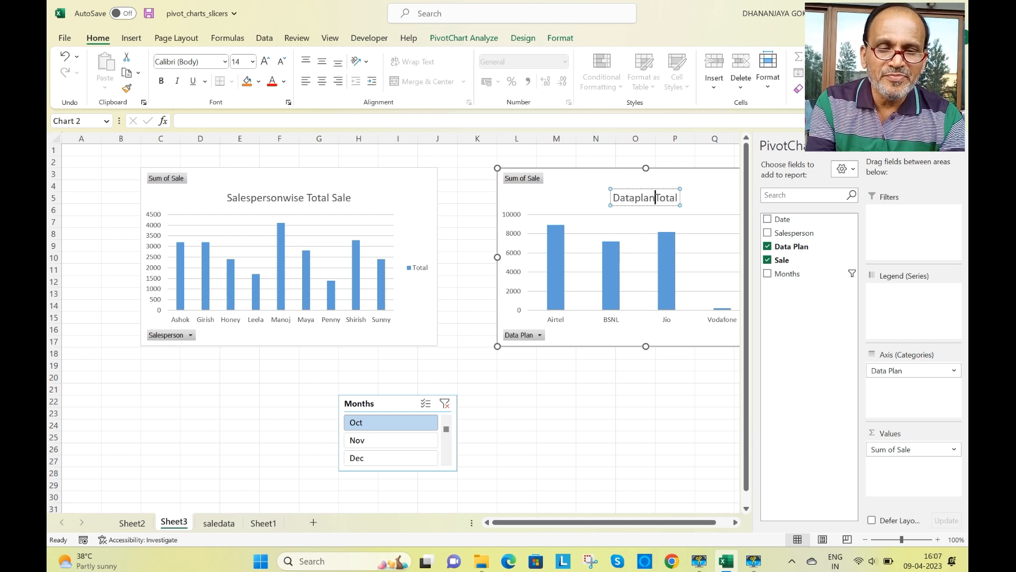
pyautogui.write('se Total')
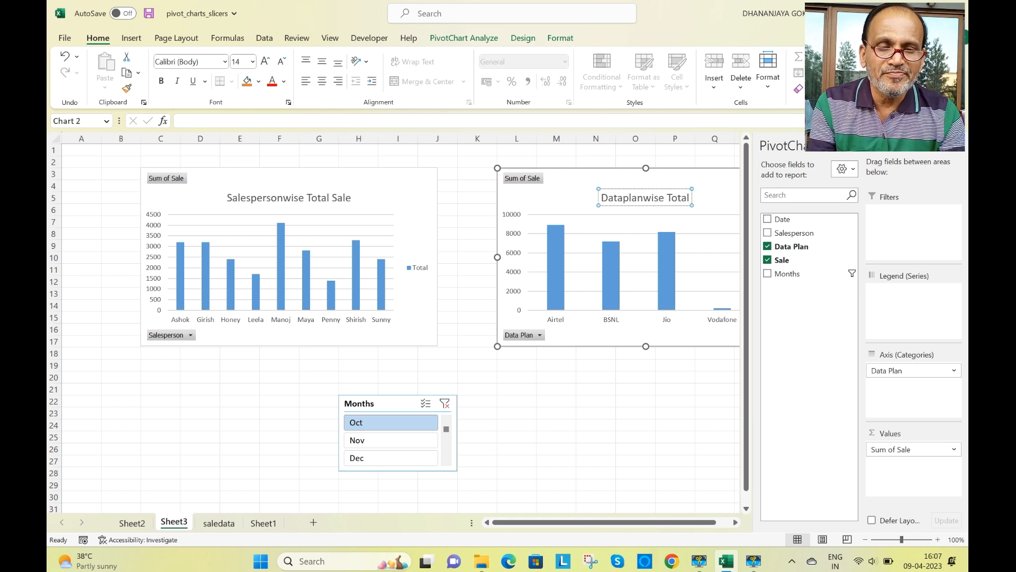
pyautogui.write(' Sale')
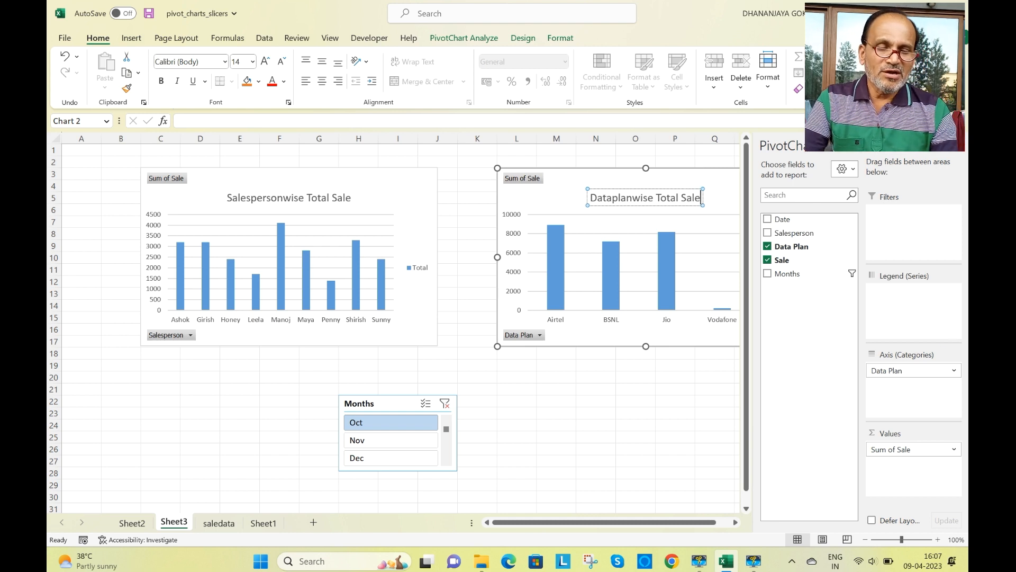
pyautogui.click(560, 193)
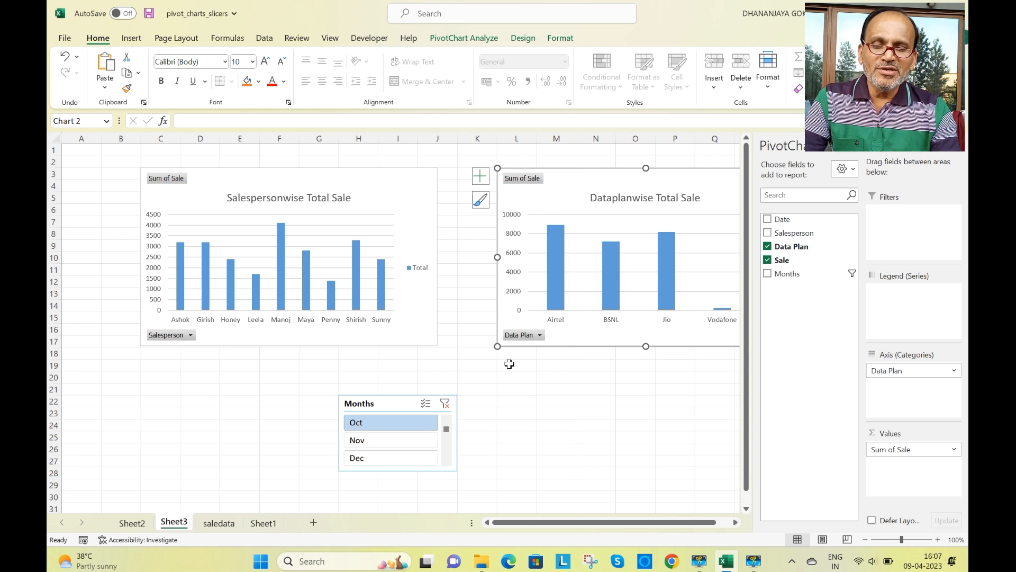
# - Hide all field buttons on both PivotCharts and close the PivotChart field list
pyautogui.rightClick(529, 182)
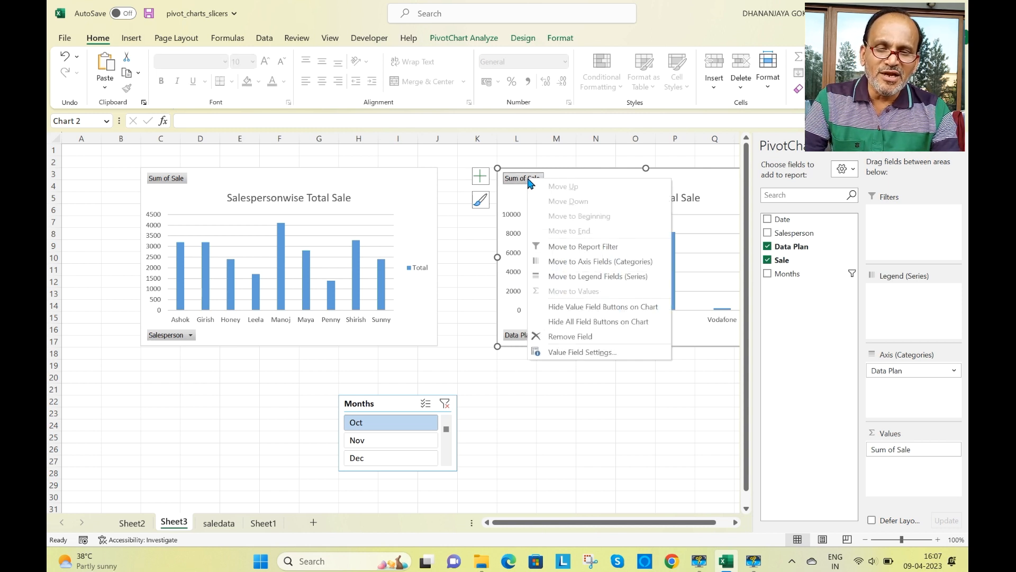
pyautogui.click(597, 329)
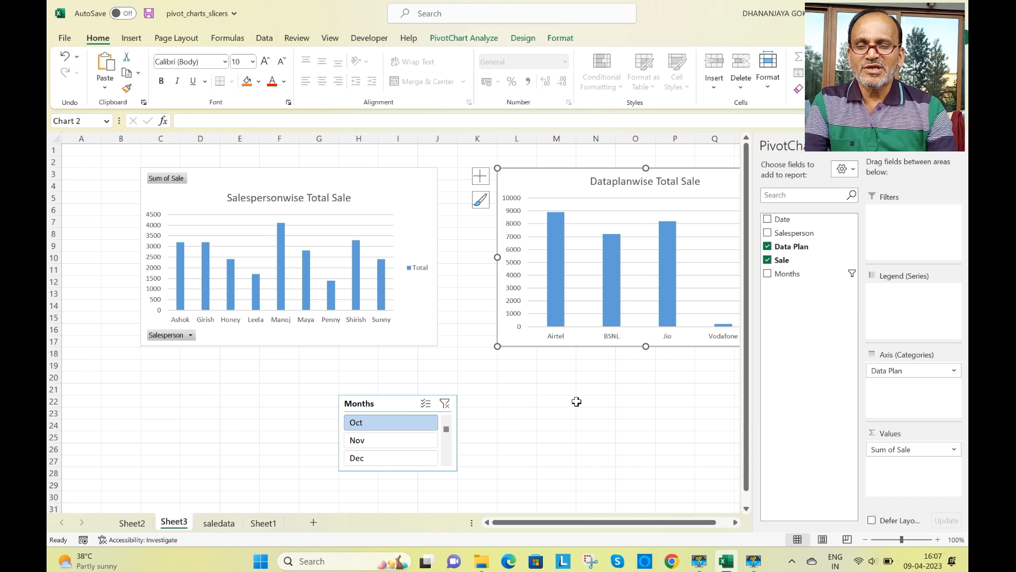
pyautogui.rightClick(168, 182)
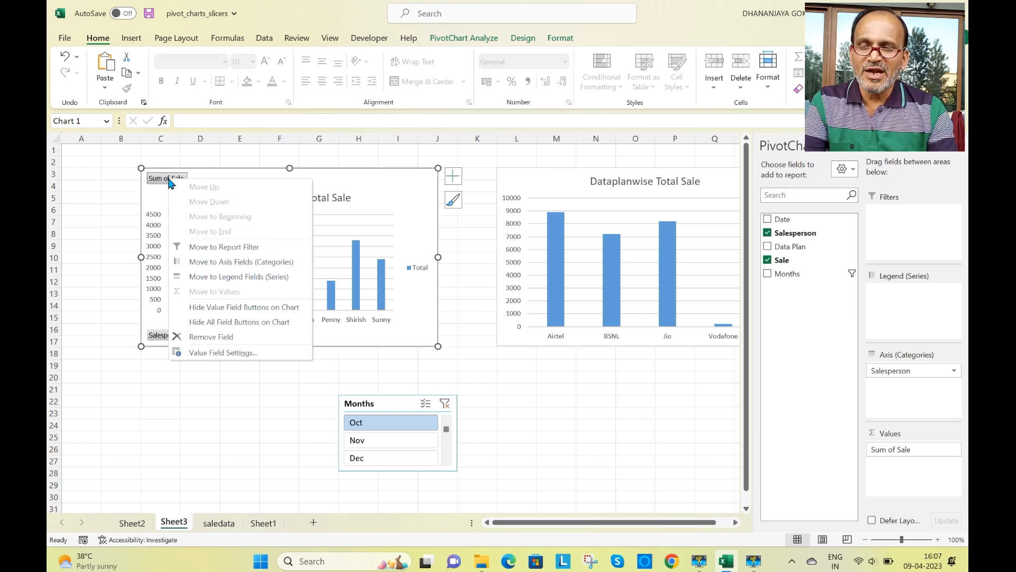
pyautogui.click(231, 323)
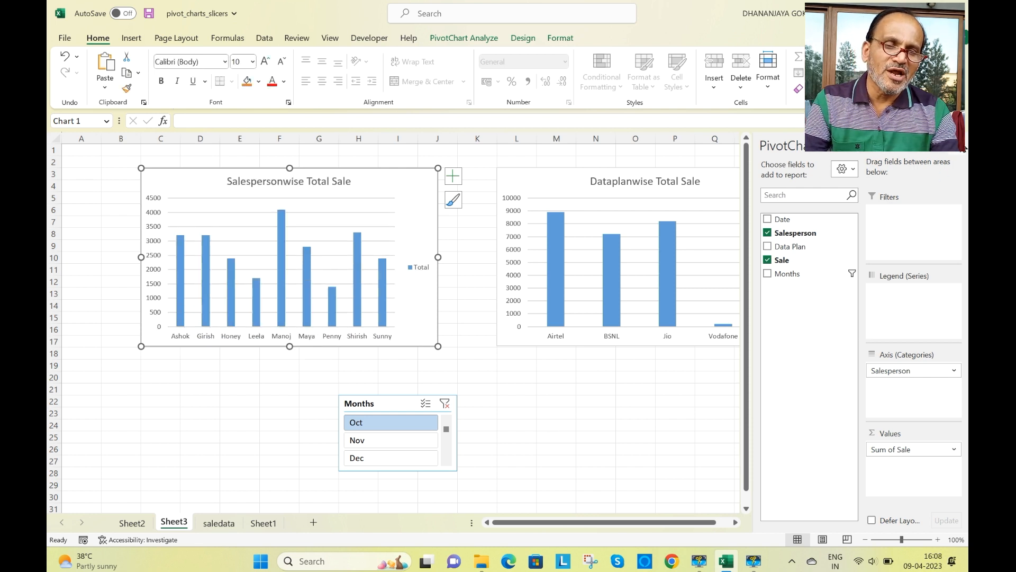
pyautogui.click(961, 153)
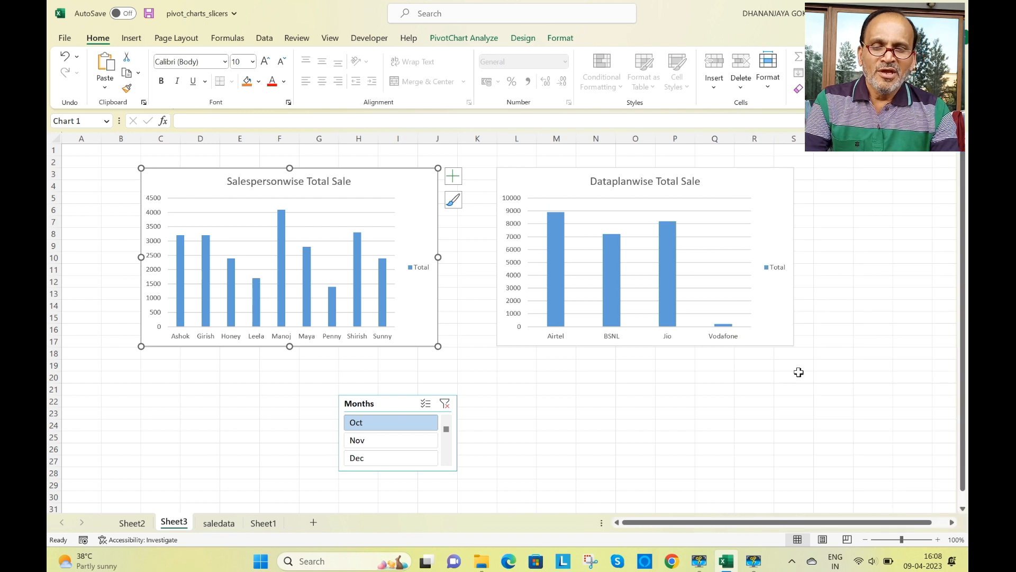
# - Move the Months slicer to about row 24 in column J, and enlarge the Salesperson chart outward to column A and row 20
pyautogui.moveTo(393, 403); pyautogui.dragTo(489, 436)
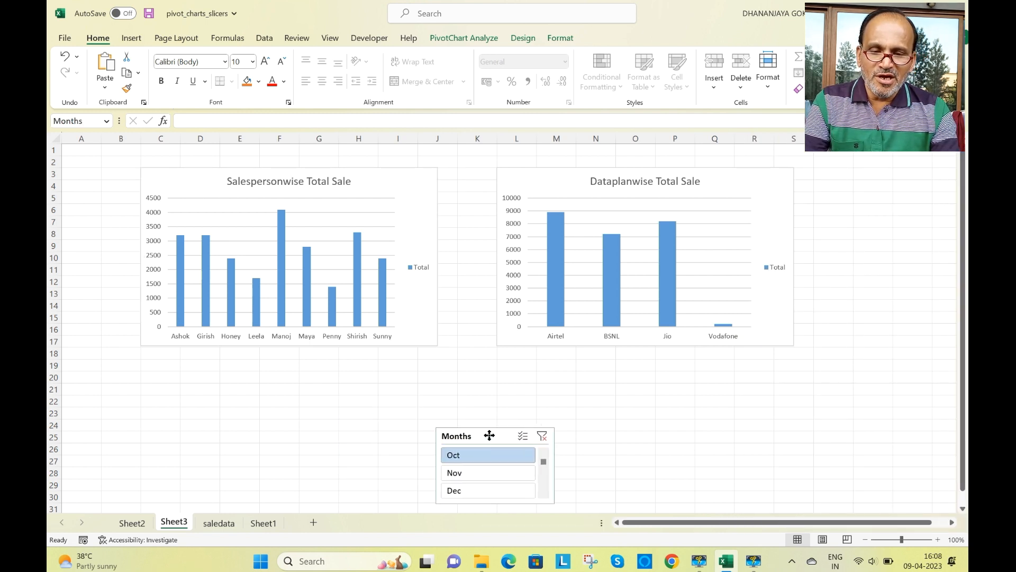
pyautogui.click(729, 278)
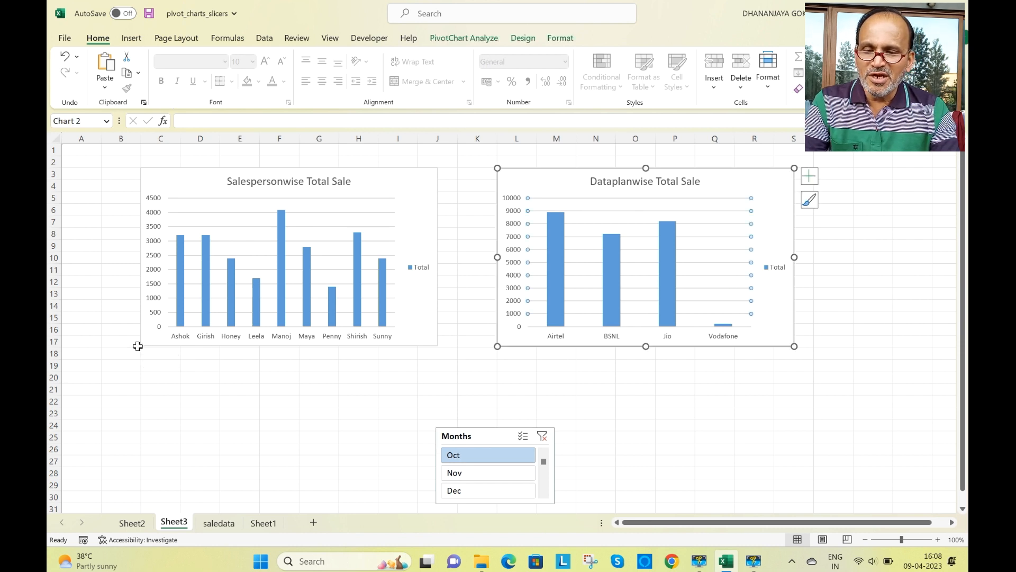
pyautogui.click(147, 331)
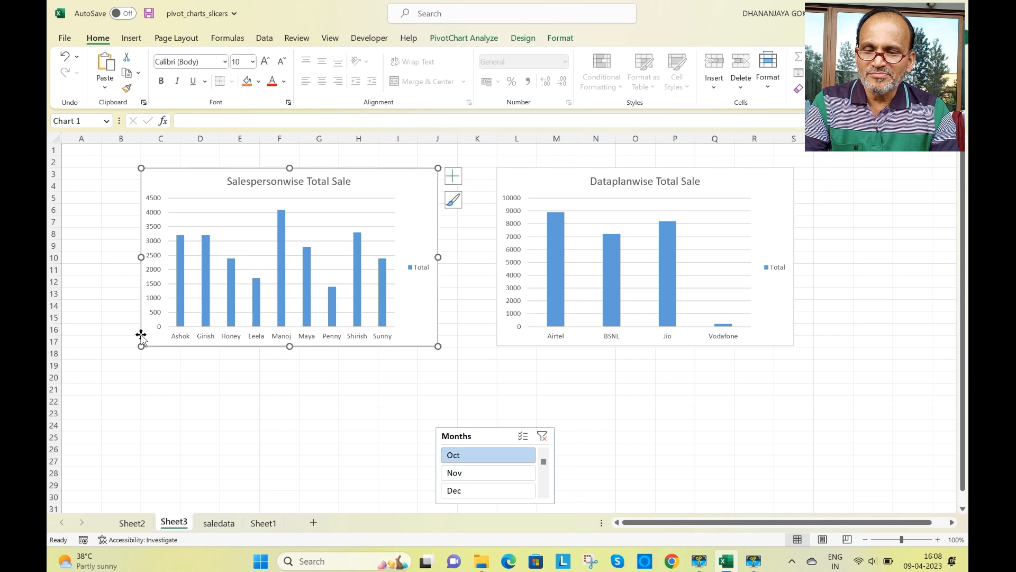
pyautogui.moveTo(140, 346); pyautogui.dragTo(83, 385)
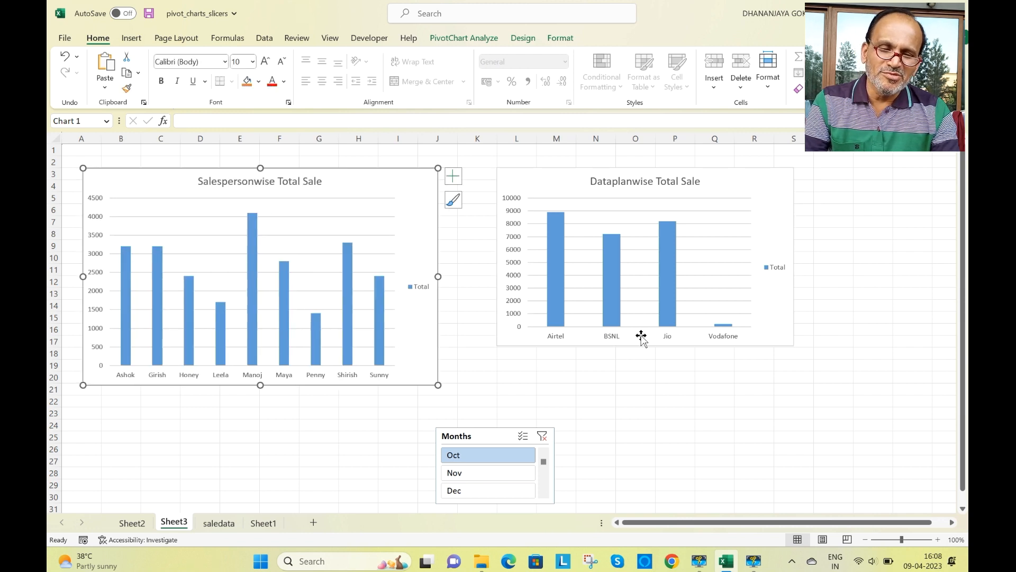
# - Enlarge the Dataplanwise Total Sale chart to about the end of column S and down to row 20, matching the Salesperson chart's height
pyautogui.click(661, 347)
pyautogui.moveTo(794, 348); pyautogui.dragTo(815, 387)
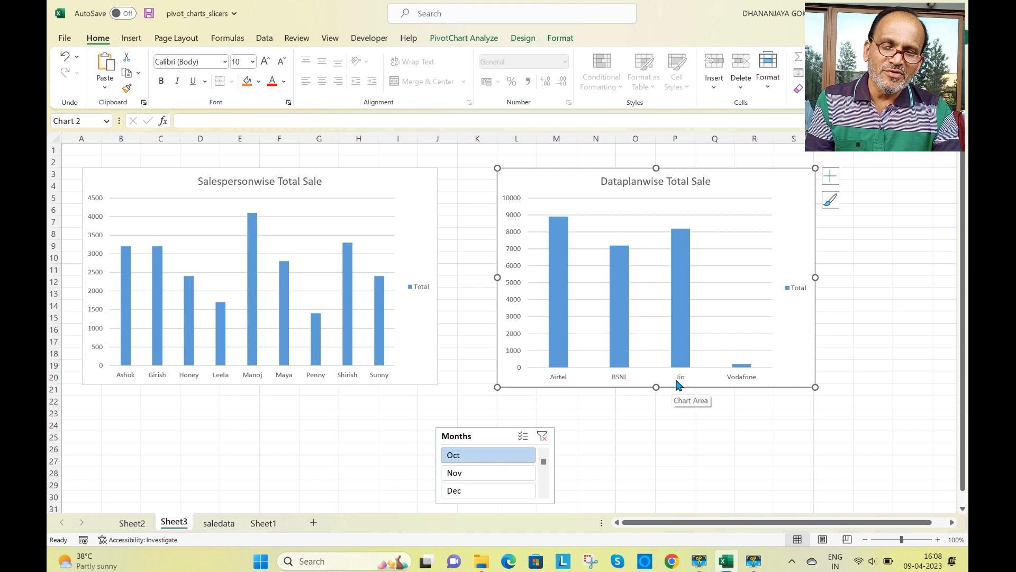
# - Test the Months slicer on both charts by filtering to Nov, Oct, Nov and Dec in turn, ending with all three months selected
pyautogui.click(483, 473)
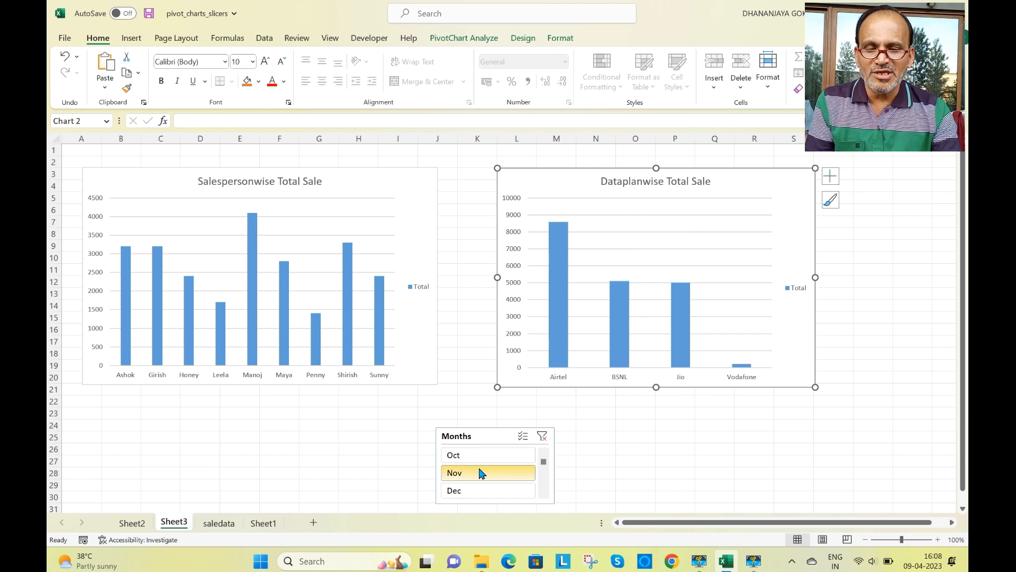
pyautogui.click(478, 464)
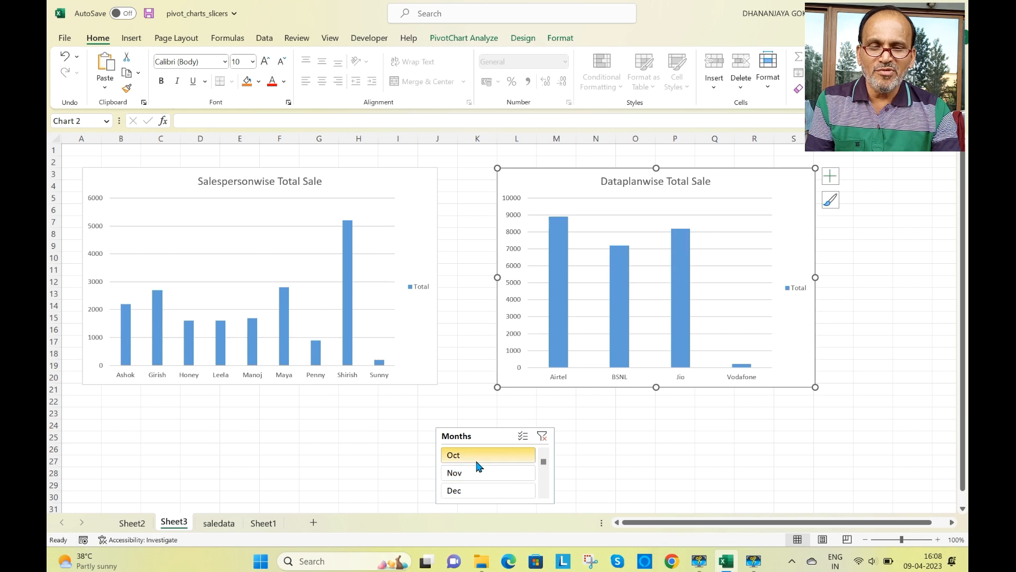
pyautogui.click(464, 481)
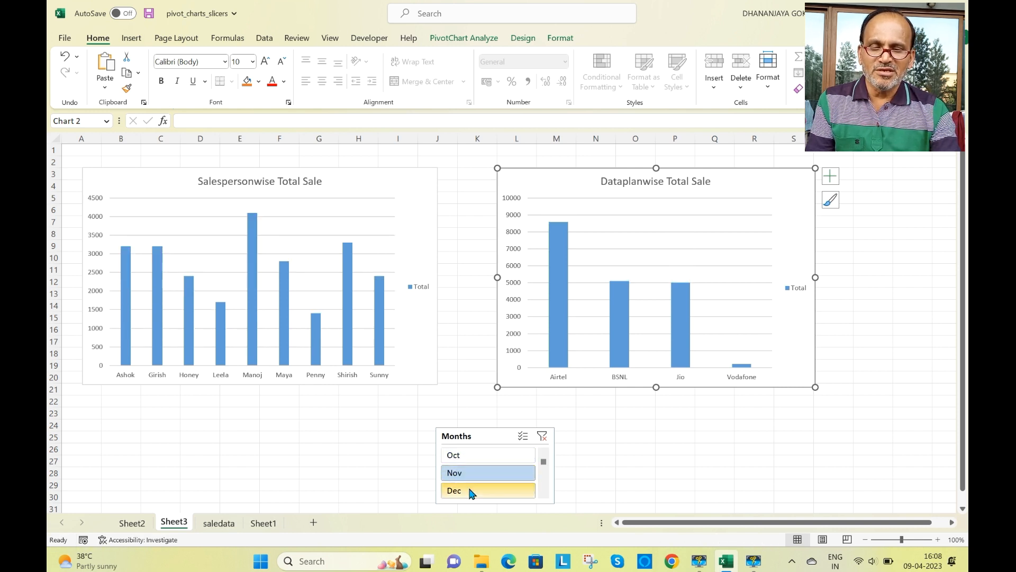
pyautogui.click(468, 485)
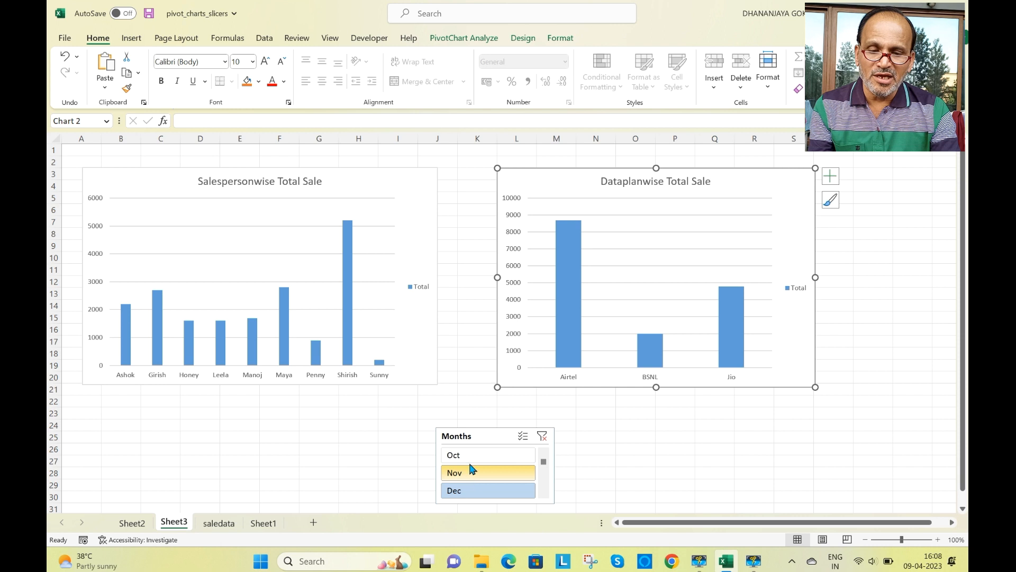
pyautogui.keyDown('ctrl'); pyautogui.click(472, 472); pyautogui.keyUp('ctrl')
pyautogui.keyDown('ctrl'); pyautogui.click(468, 456); pyautogui.keyUp('ctrl')
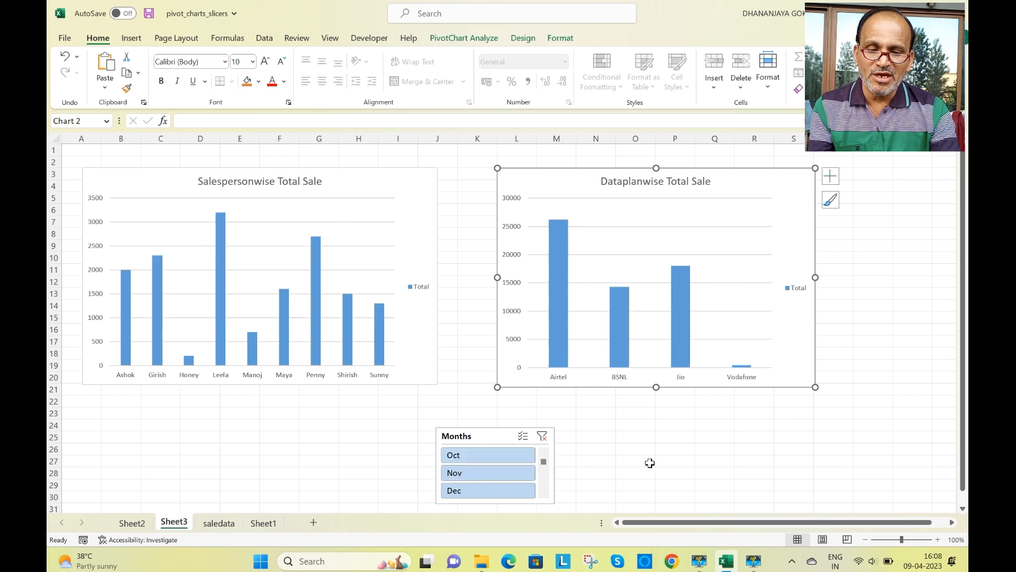